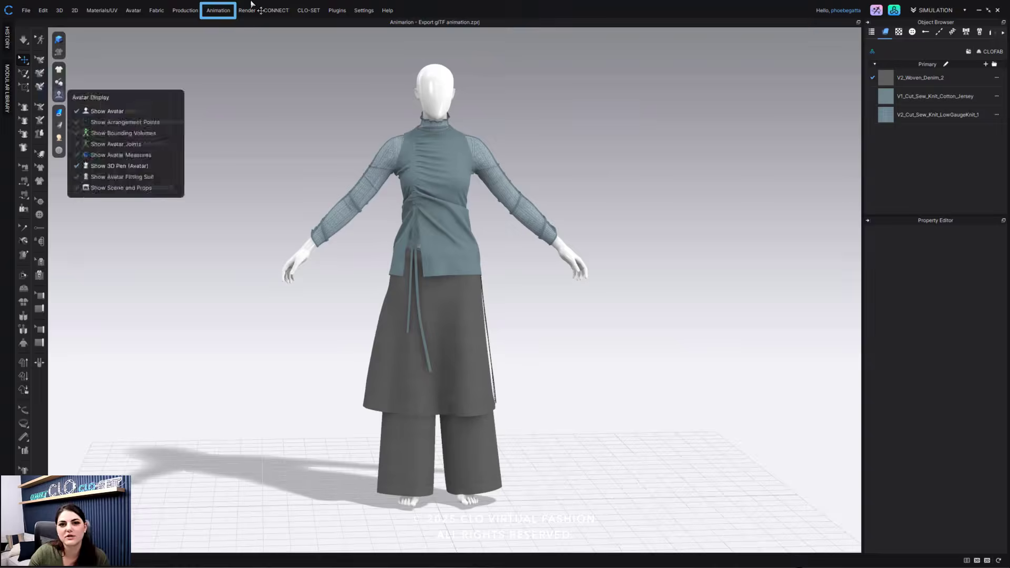
Show the Animation Editor and enlarge it slightly beneath the 3D garment view.
click(224, 12)
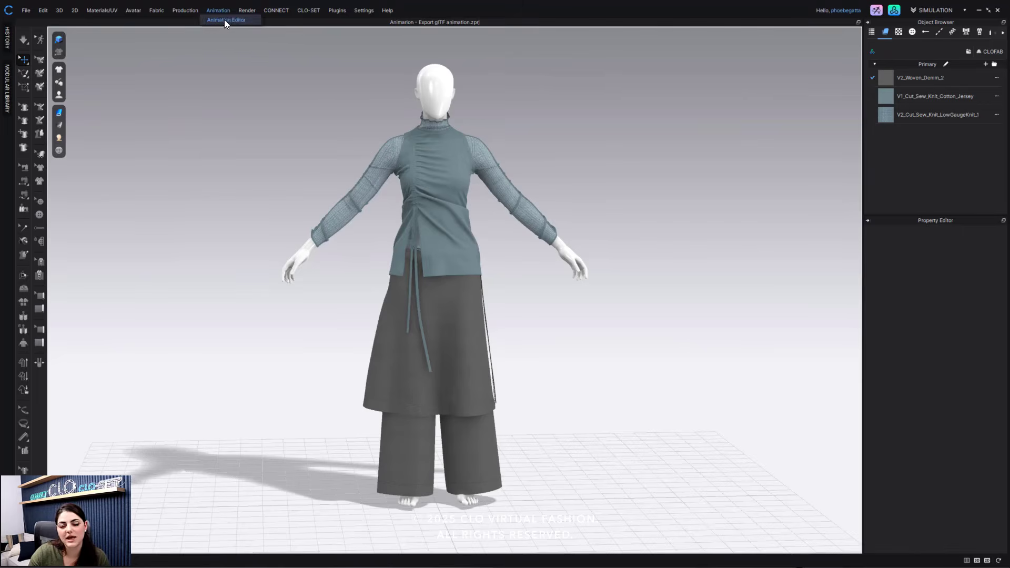
click(226, 21)
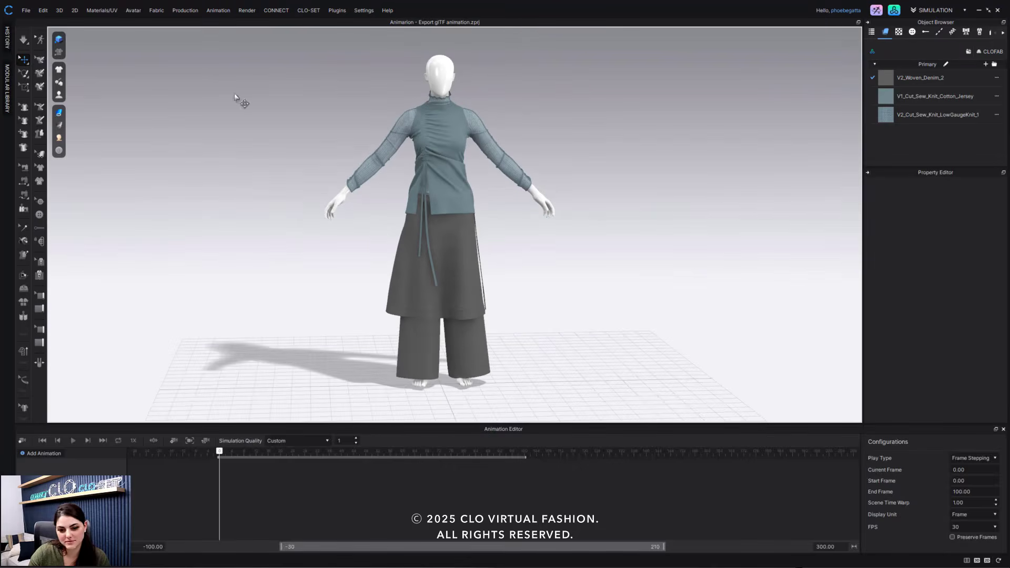
drag(344, 424, 348, 411)
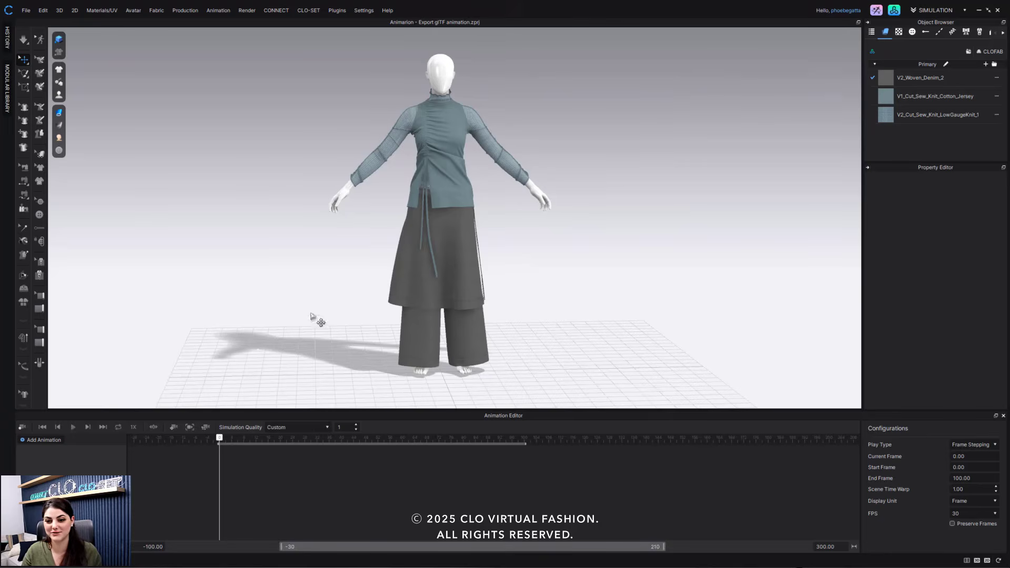
mouse_move(316, 312)
right_down()
mouse_move(307, 306)
mouse_move(309, 316)
right_up()
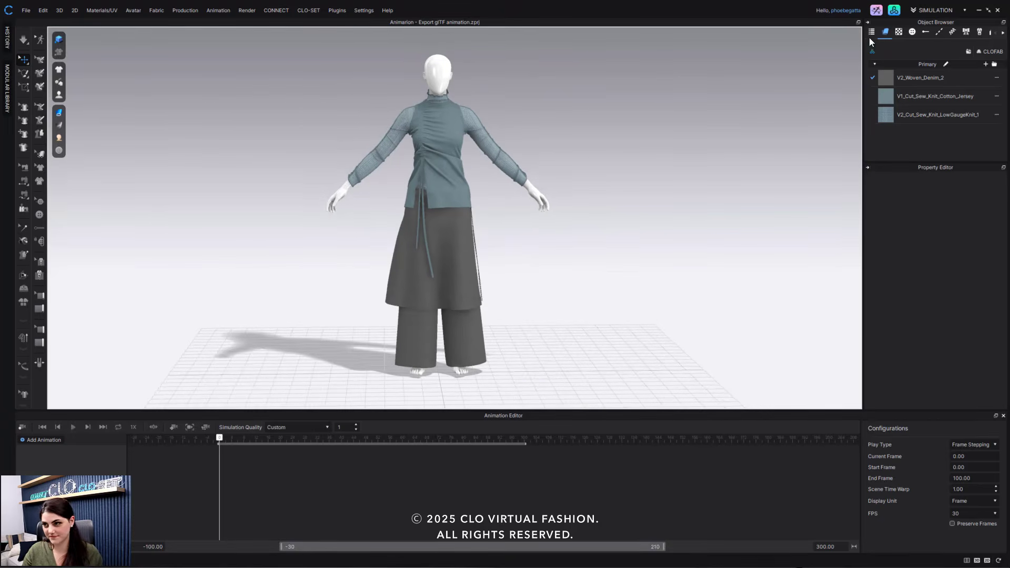
Load the FV2_Idle.mtn motion from the library's Female avatar Motion folder onto the avatar, and close the library.
click(896, 11)
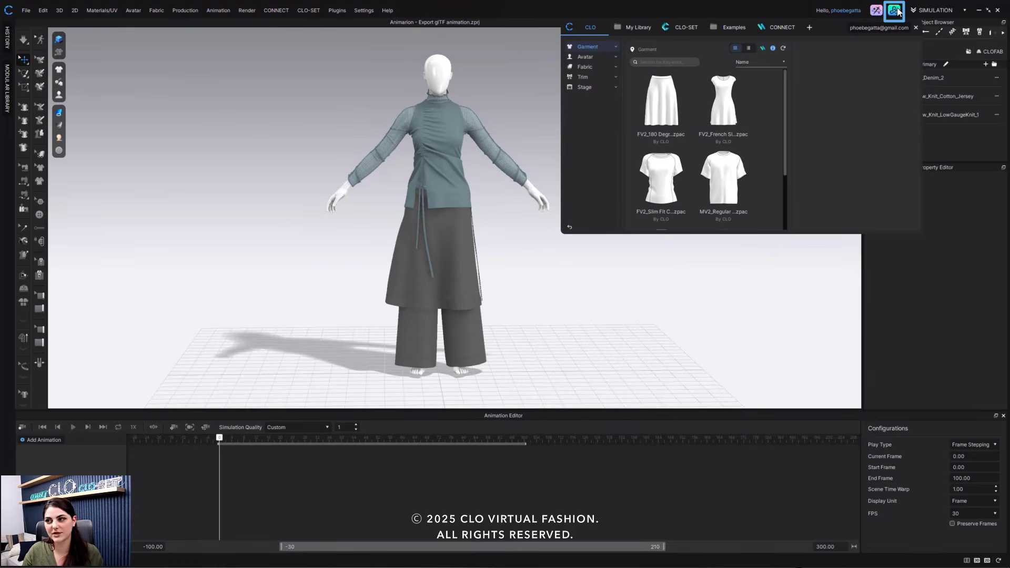
click(593, 58)
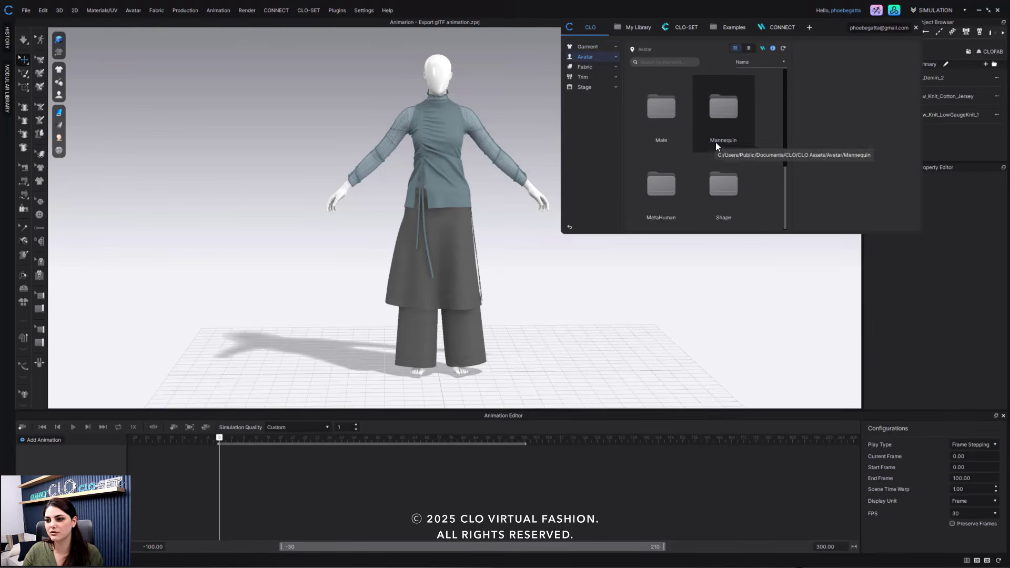
scroll(717, 140, down, 2)
double_click(730, 100)
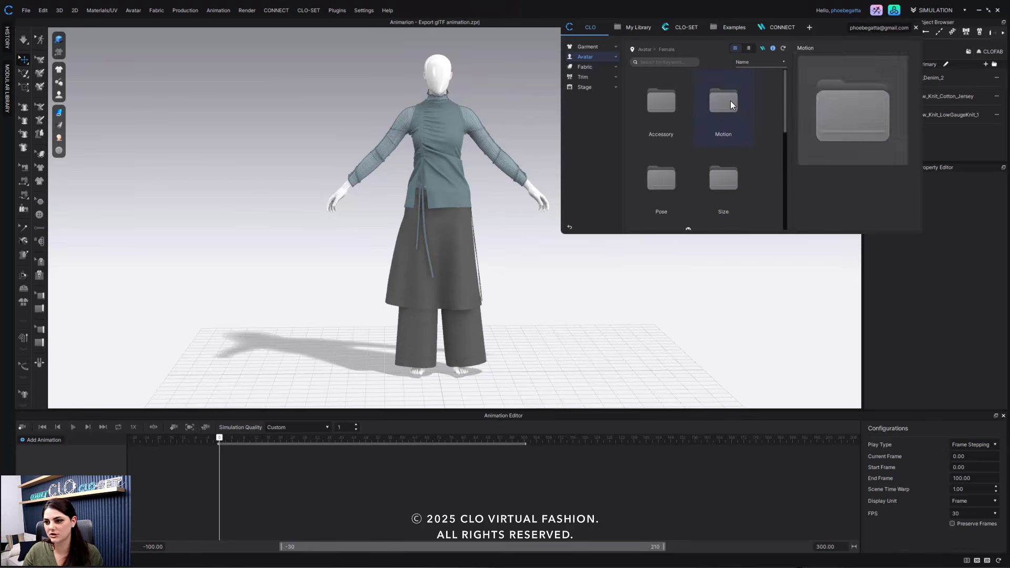
double_click(730, 100)
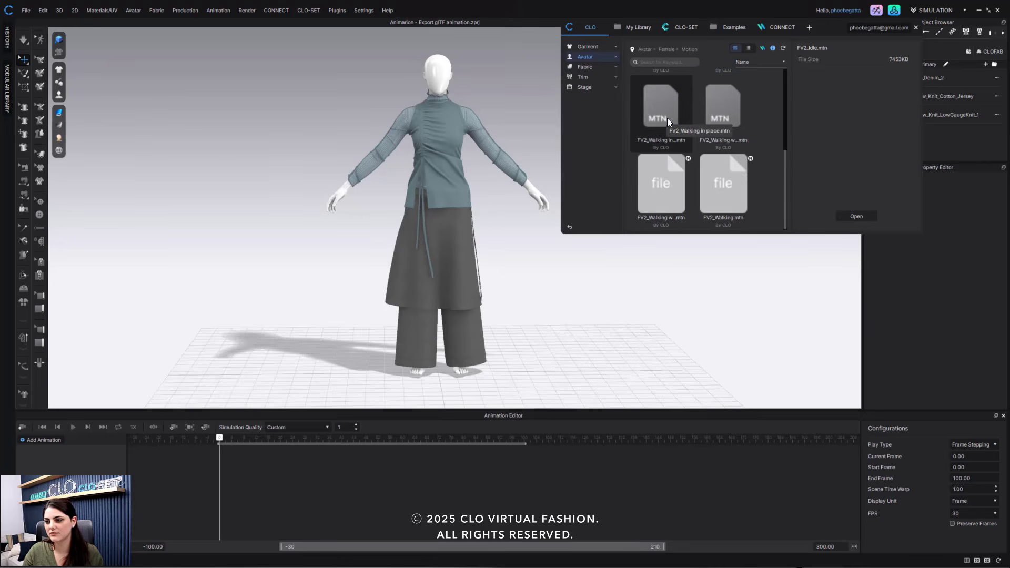
double_click(718, 99)
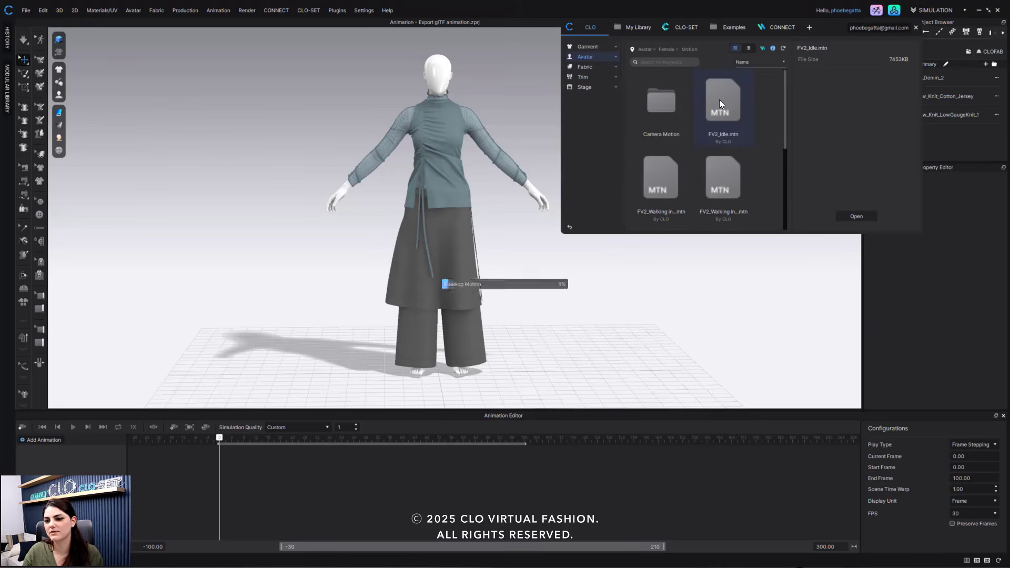
click(533, 304)
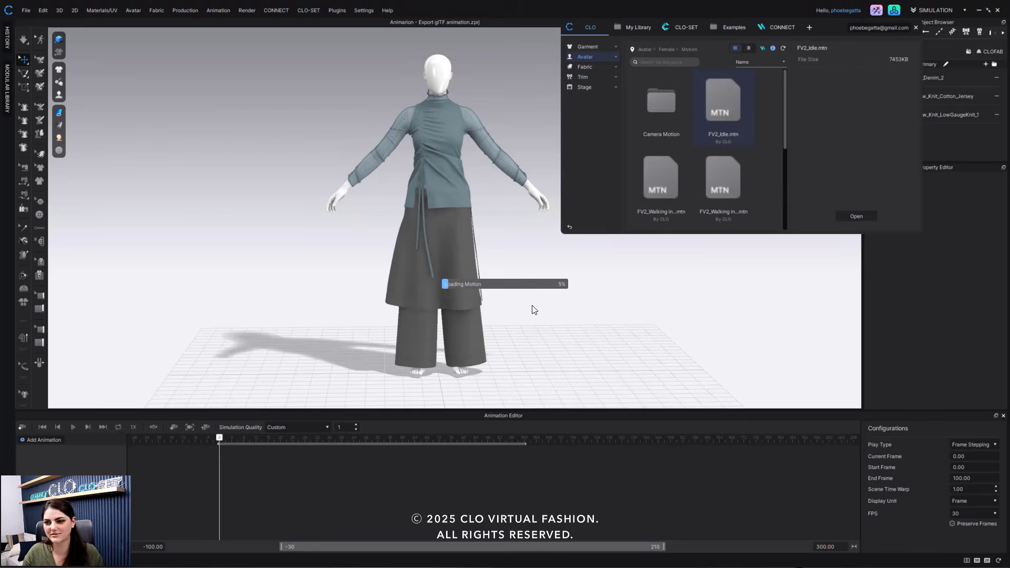
click(916, 29)
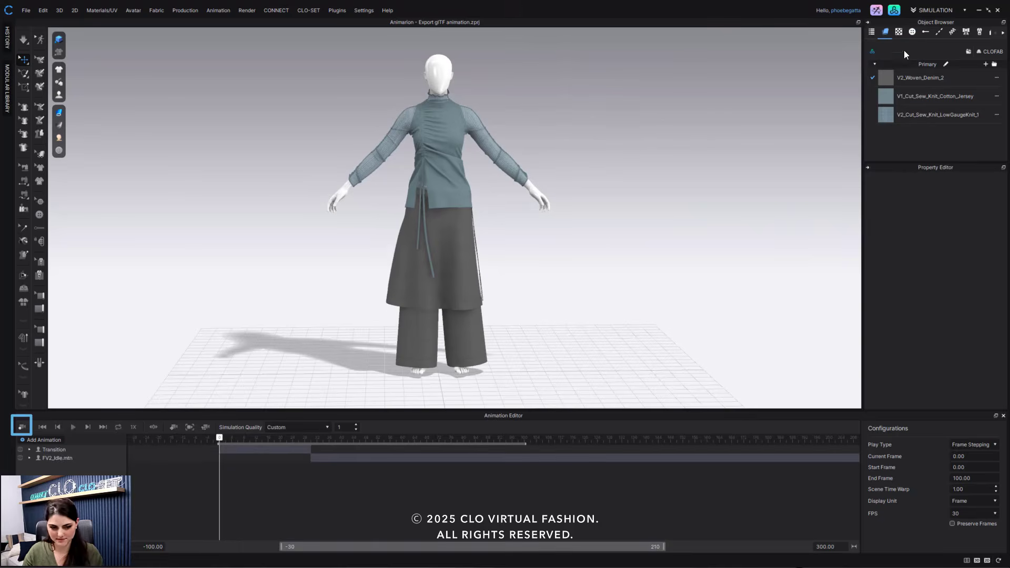
Record the garment animation over the current play region and extend the timeline's end to frame 500.
click(22, 427)
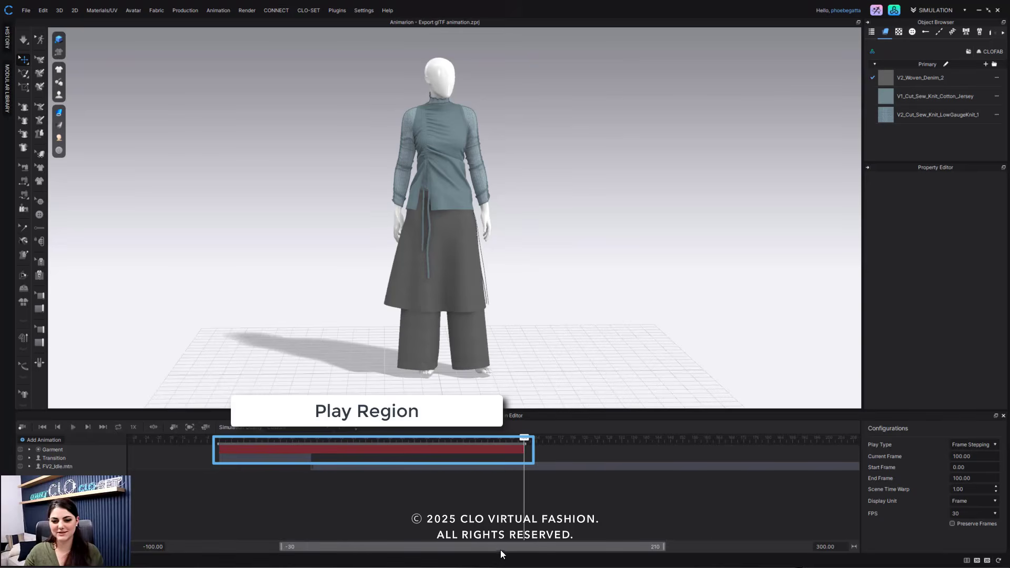
drag(506, 547, 613, 539)
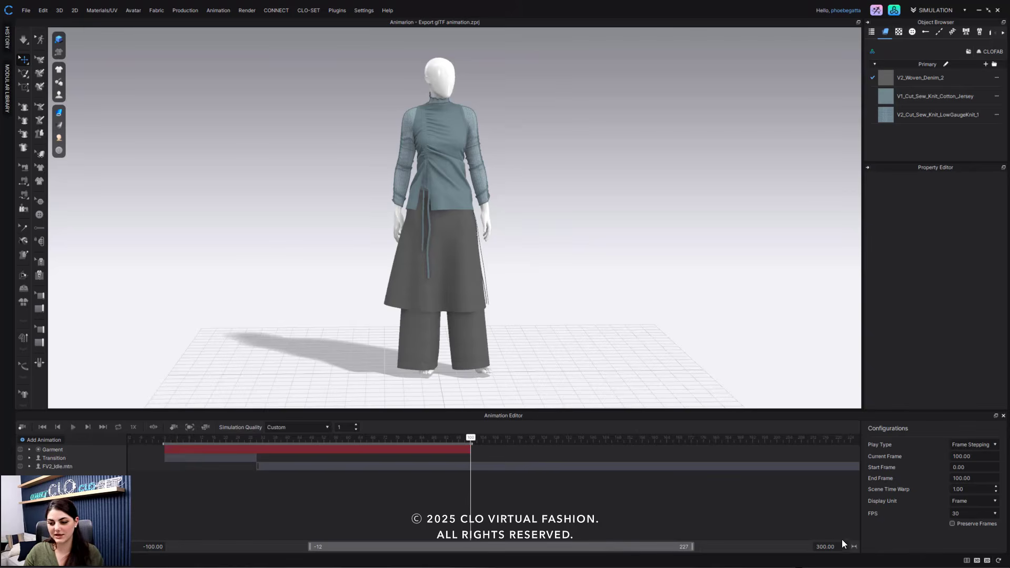
double_click(824, 547)
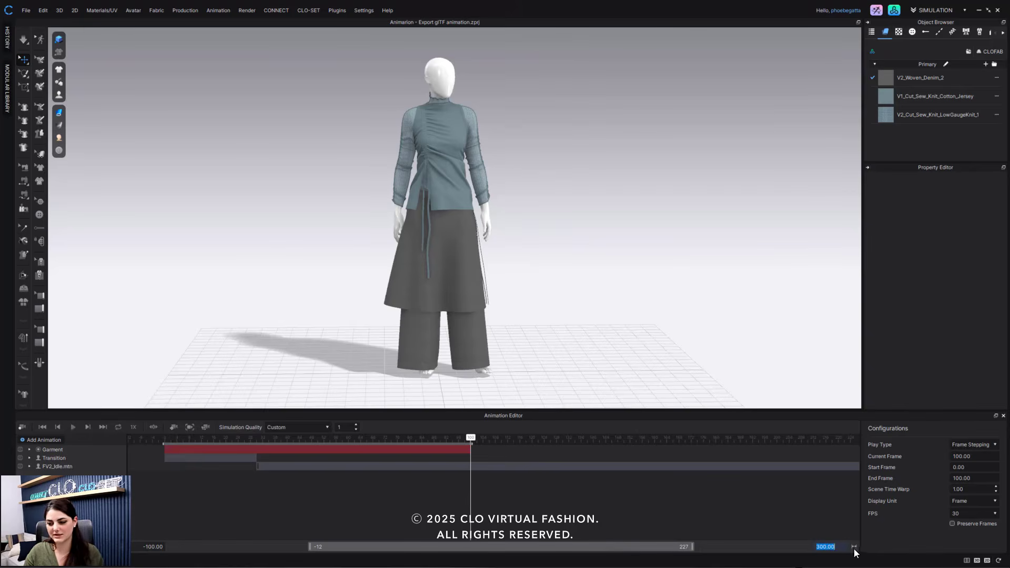
key(Return)
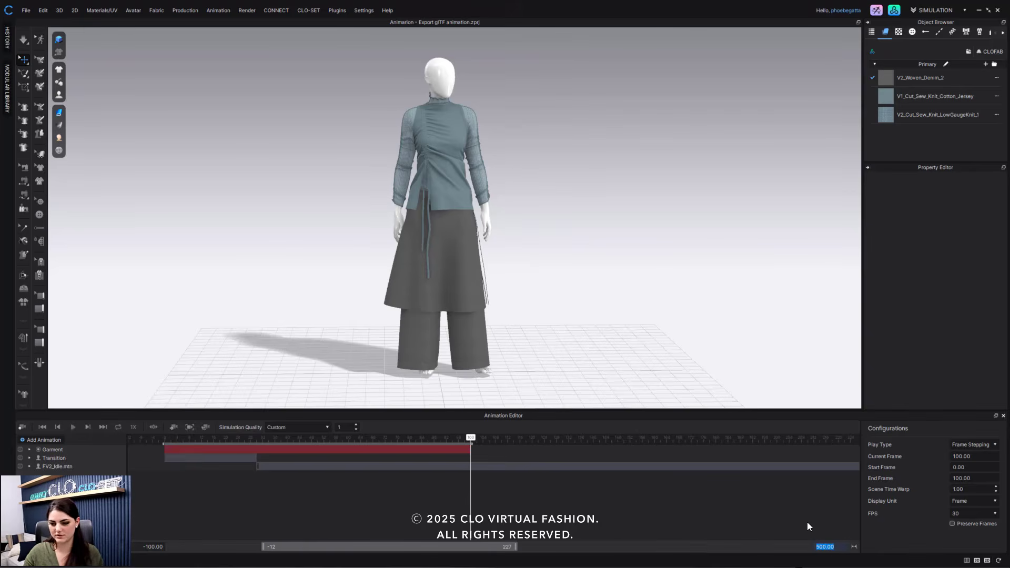
mouse_move(292, 548)
mouse_down()
mouse_move(550, 543)
mouse_move(204, 546)
mouse_move(444, 543)
mouse_move(296, 544)
mouse_up()
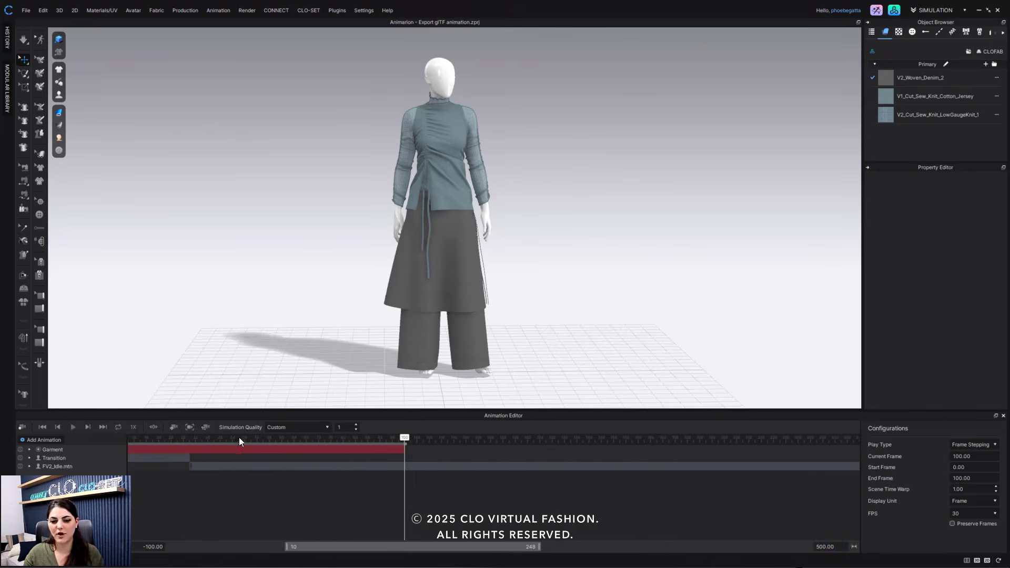
Clamp the play range to the FV2_Idle.mtn layer alone.
right_click(288, 465)
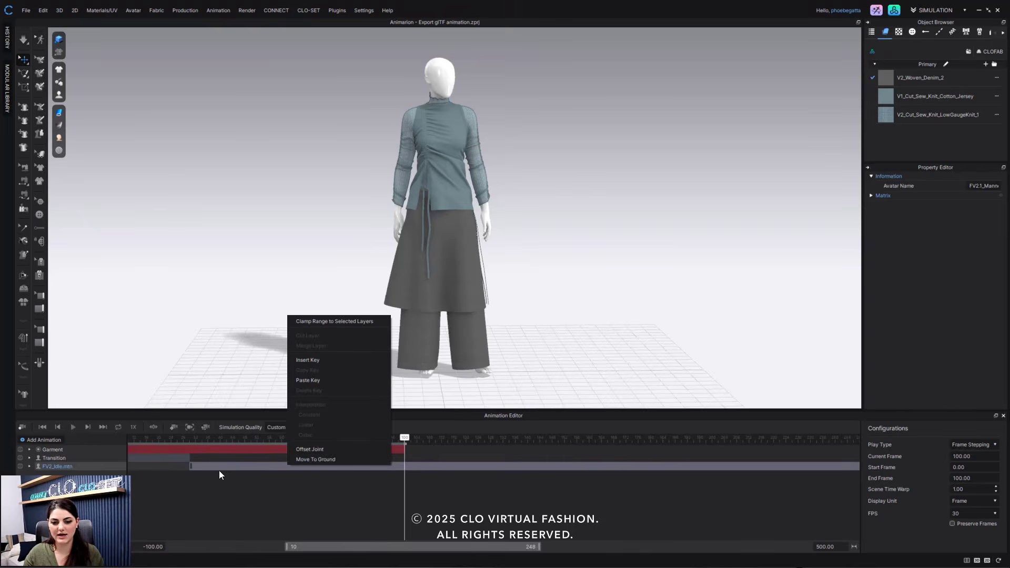
right_click(257, 467)
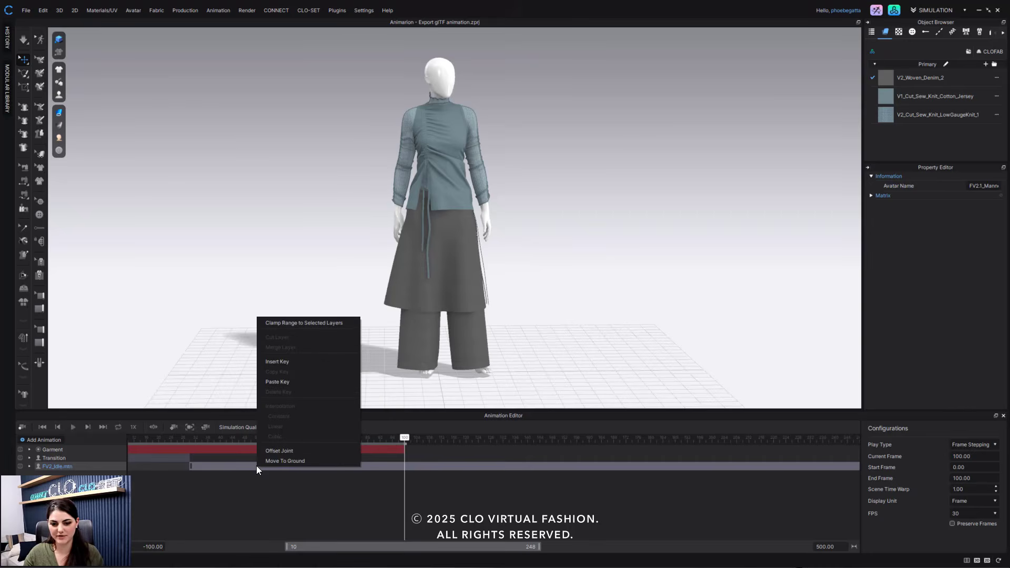
click(307, 324)
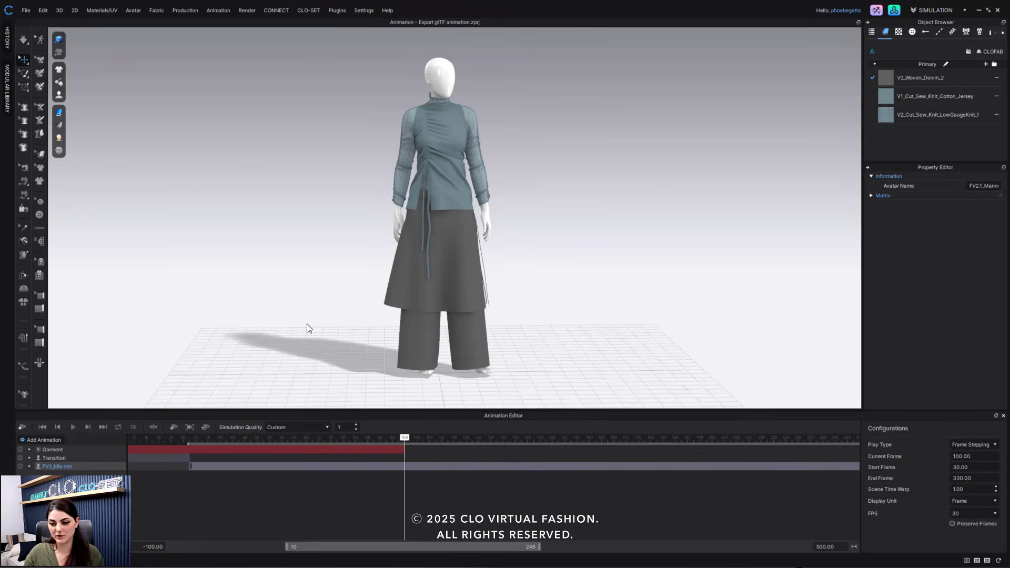
Clamp the play range to both the Transition and FV2_Idle.mtn layers together.
drag(493, 541, 434, 537)
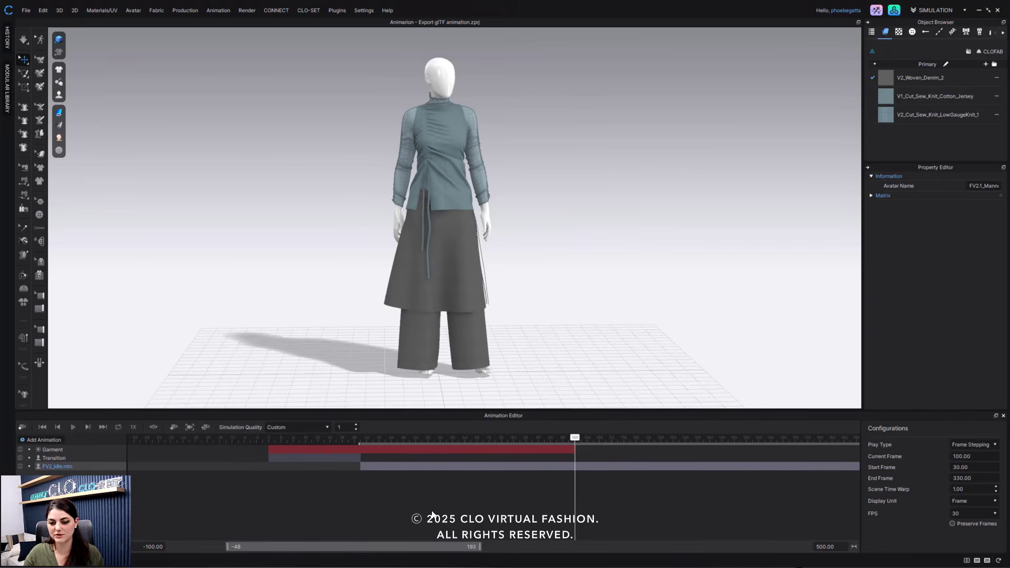
click(337, 456)
click(386, 465)
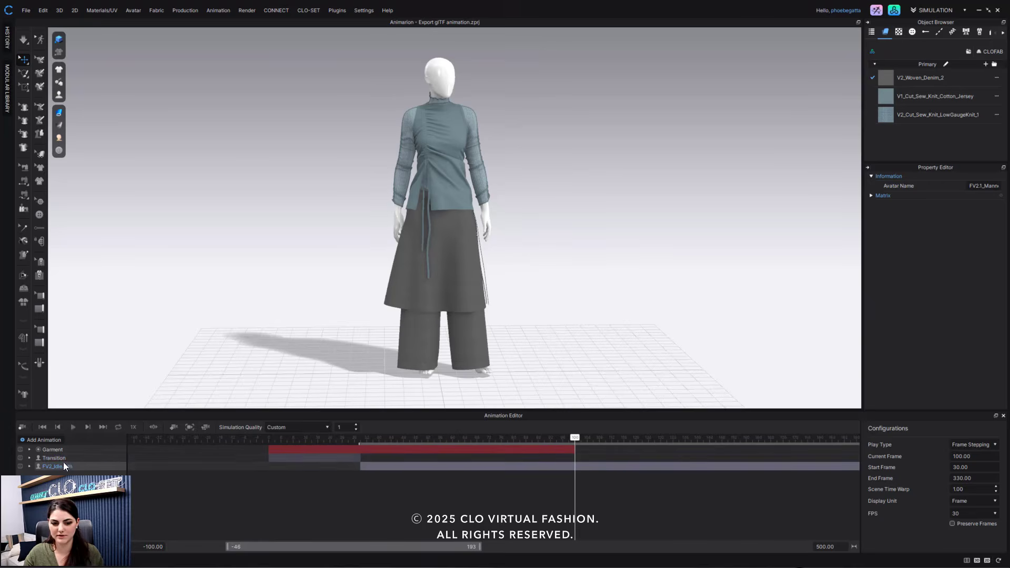
click(84, 466)
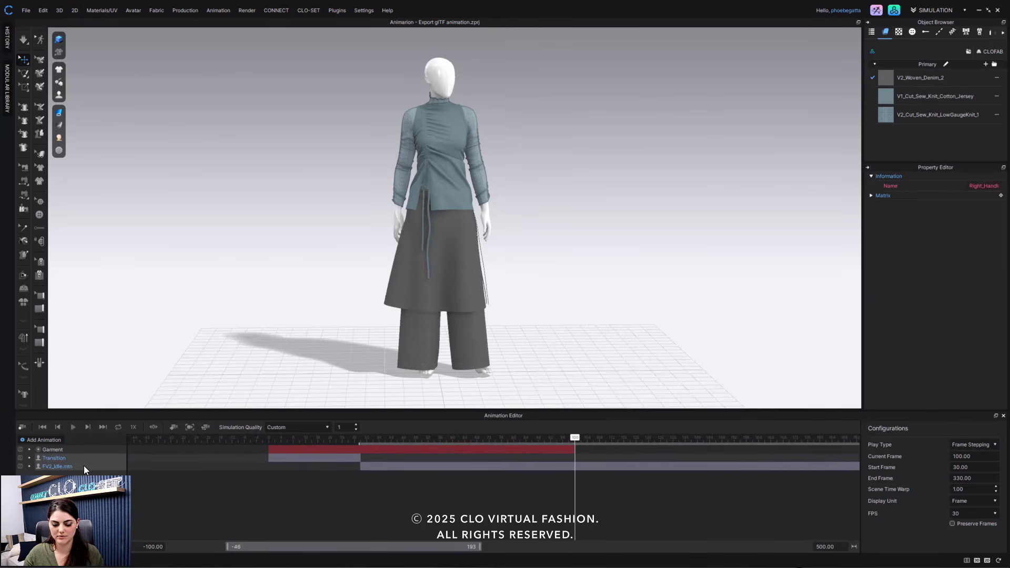
right_click(319, 461)
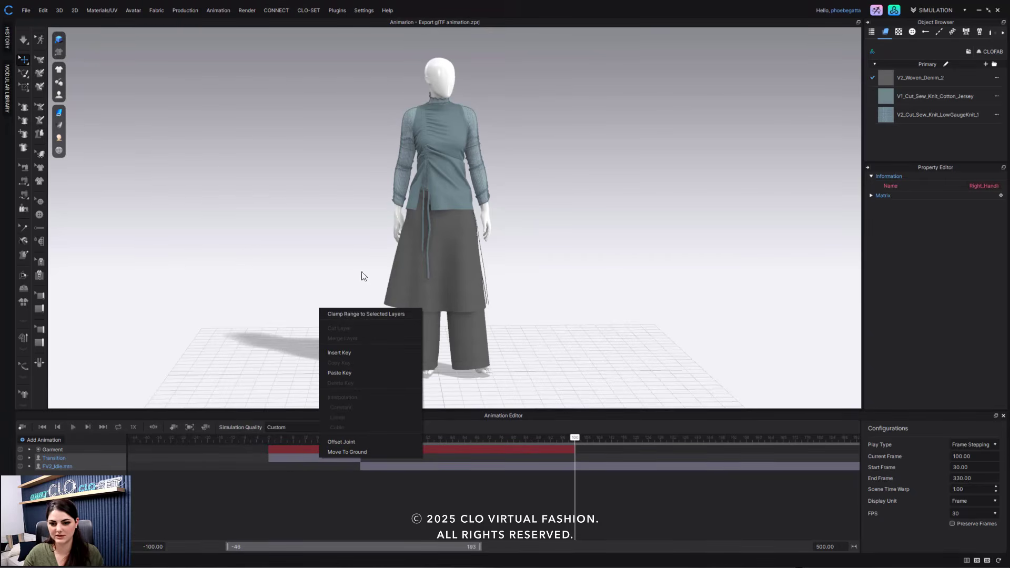
click(368, 315)
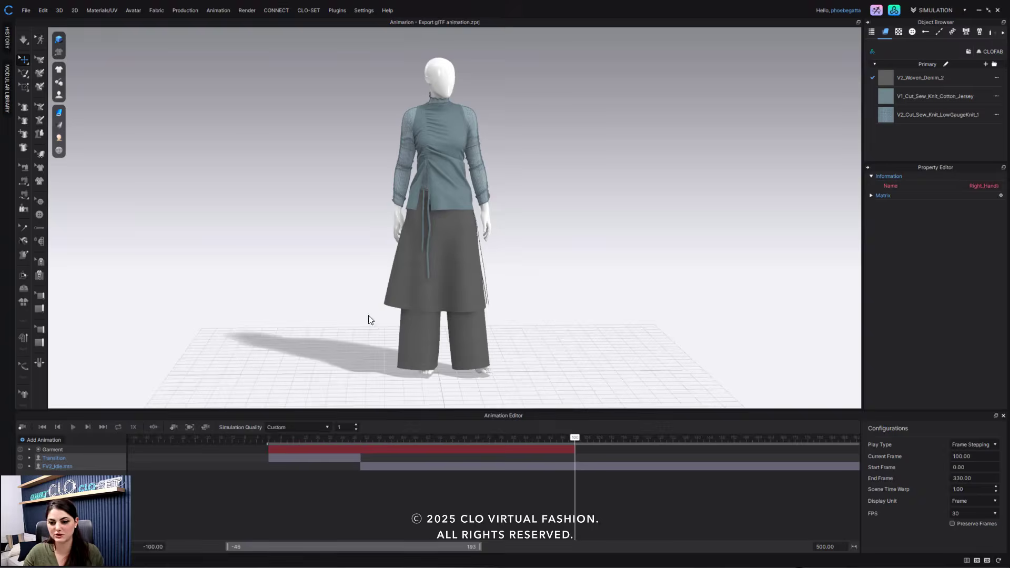
Select the Garment layer and record the garment animation for the rest of the extended play range.
drag(409, 547, 458, 549)
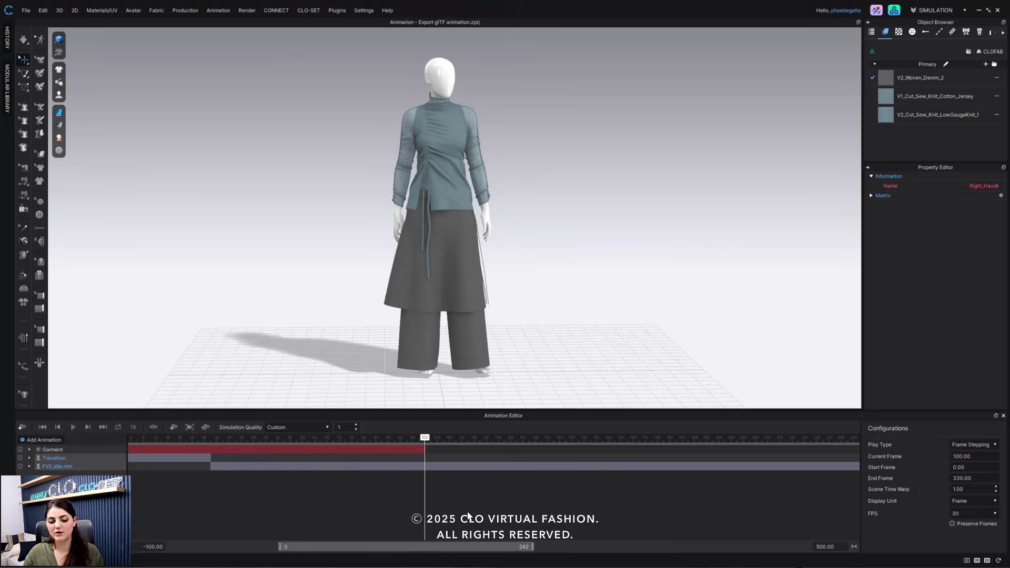
shift+click(410, 450)
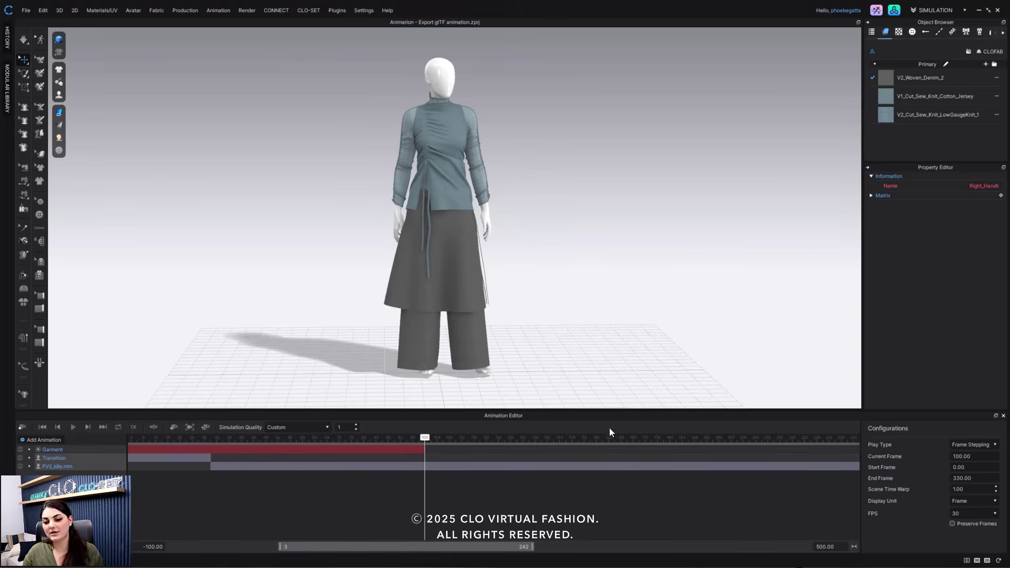
click(21, 430)
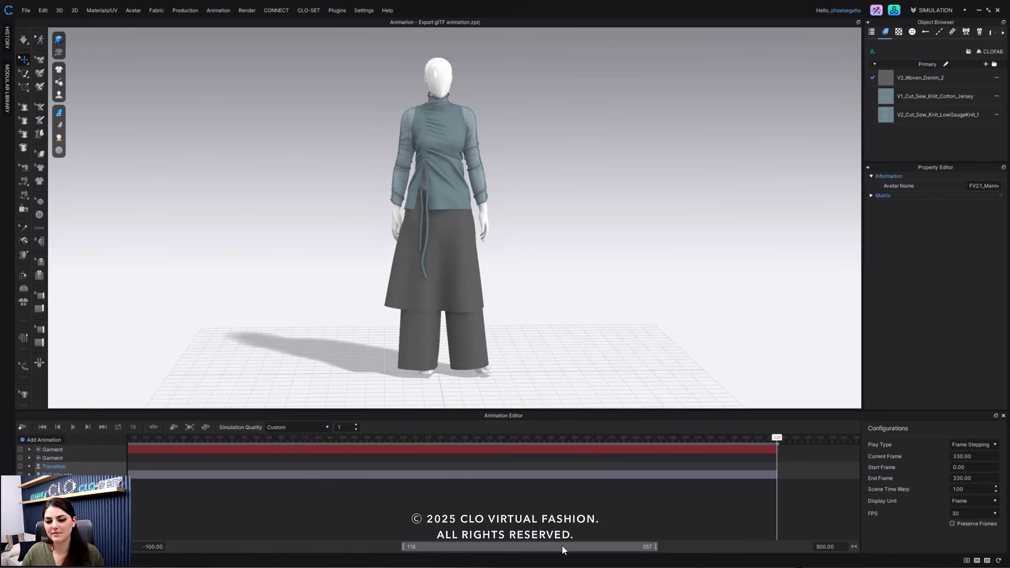
Merge the two recorded Garment layers into a single layer.
drag(564, 548, 418, 565)
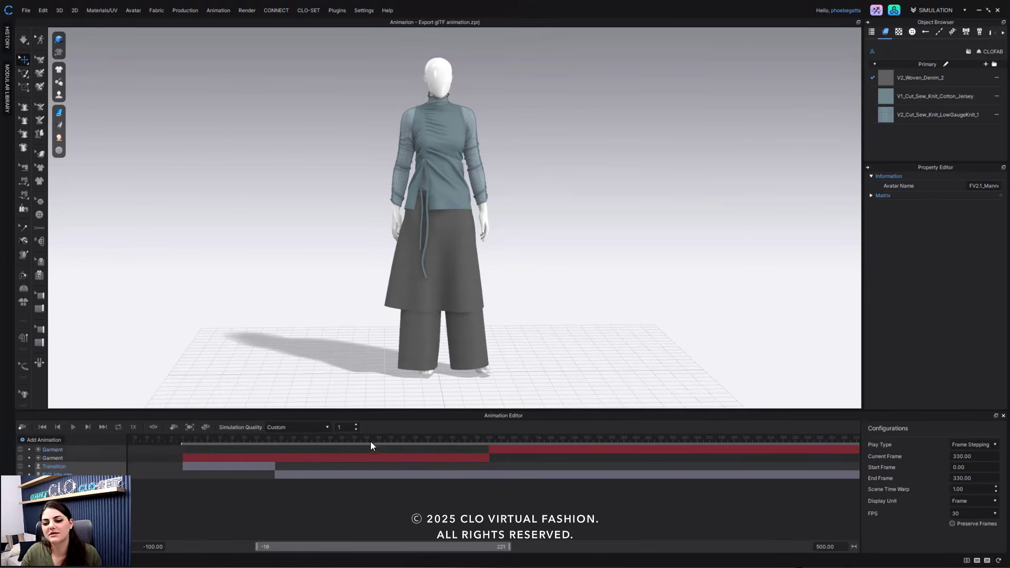
click(77, 451)
ctrl+click(72, 458)
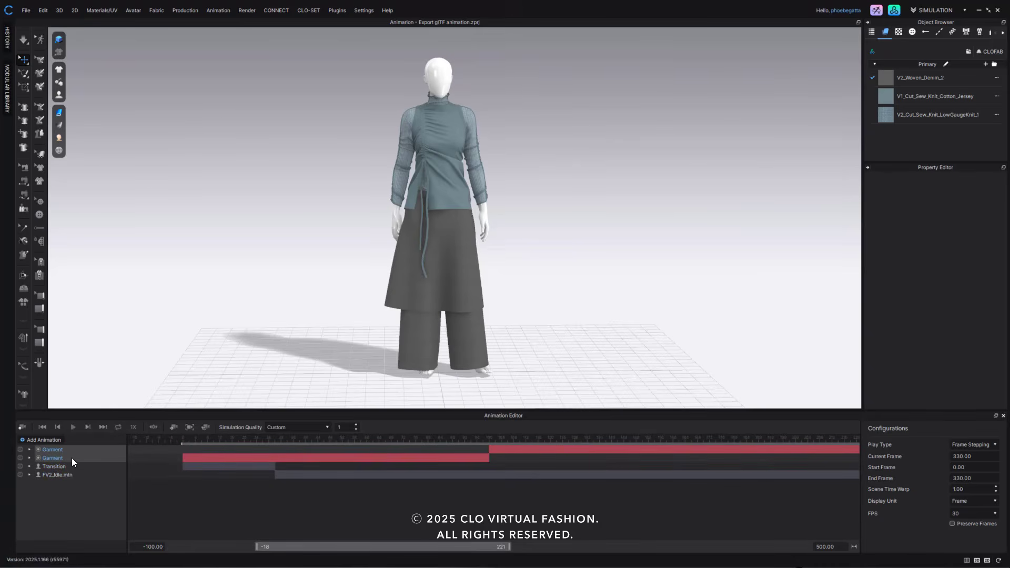
right_click(71, 458)
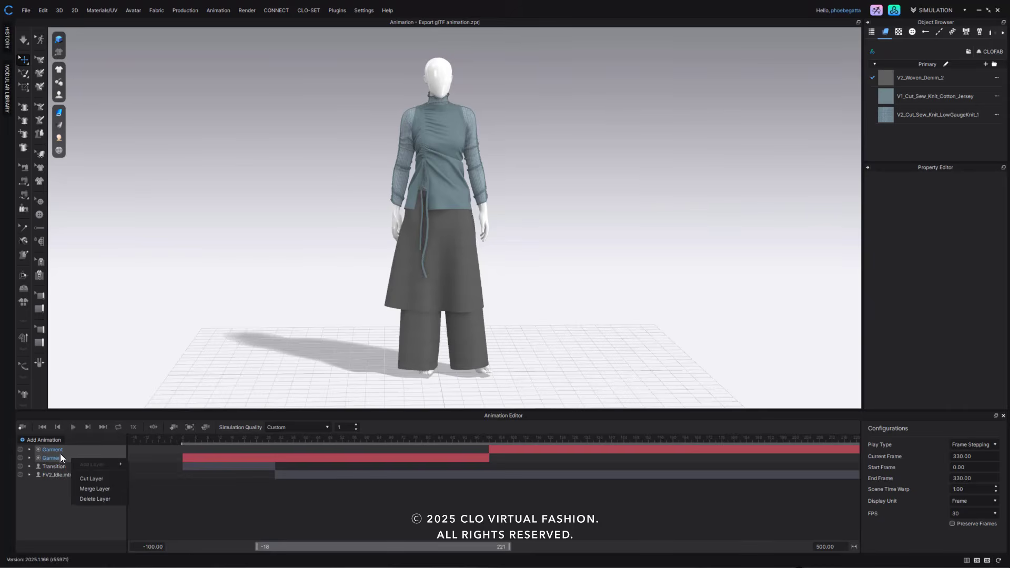
click(103, 490)
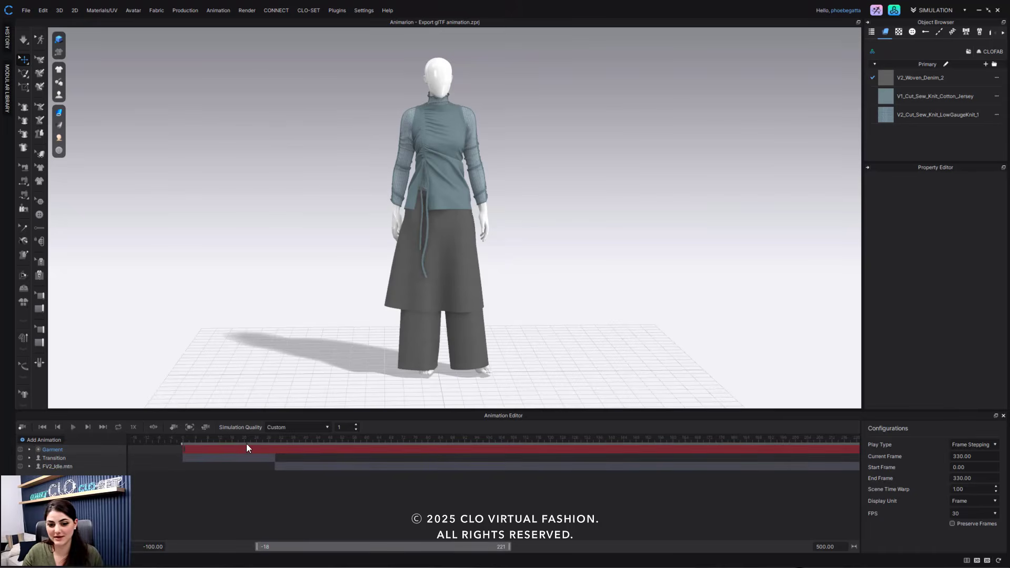
Preview the merged animation on the avatar, pause playback, and set the play type to Real Time.
click(232, 438)
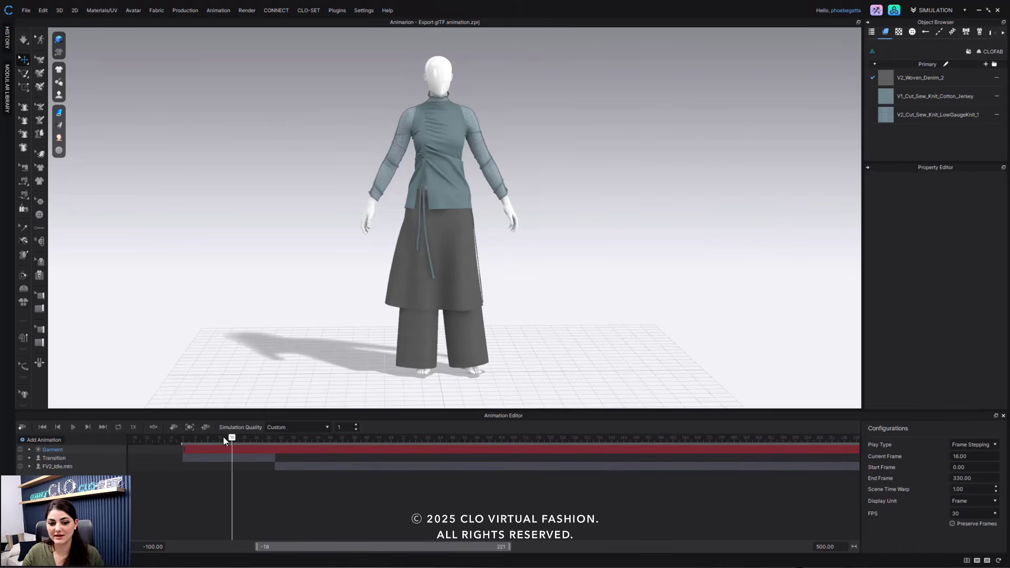
click(72, 427)
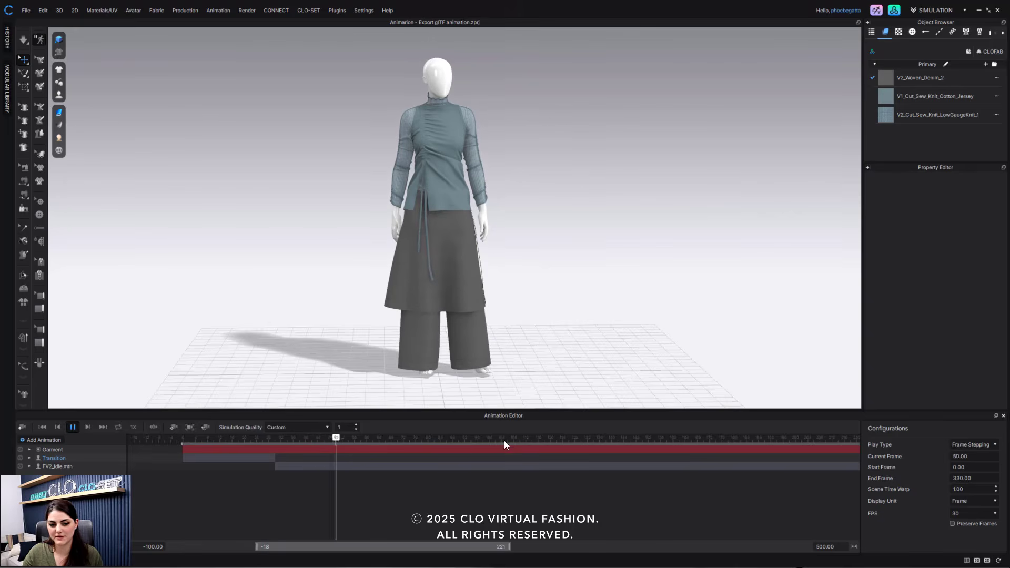
click(73, 427)
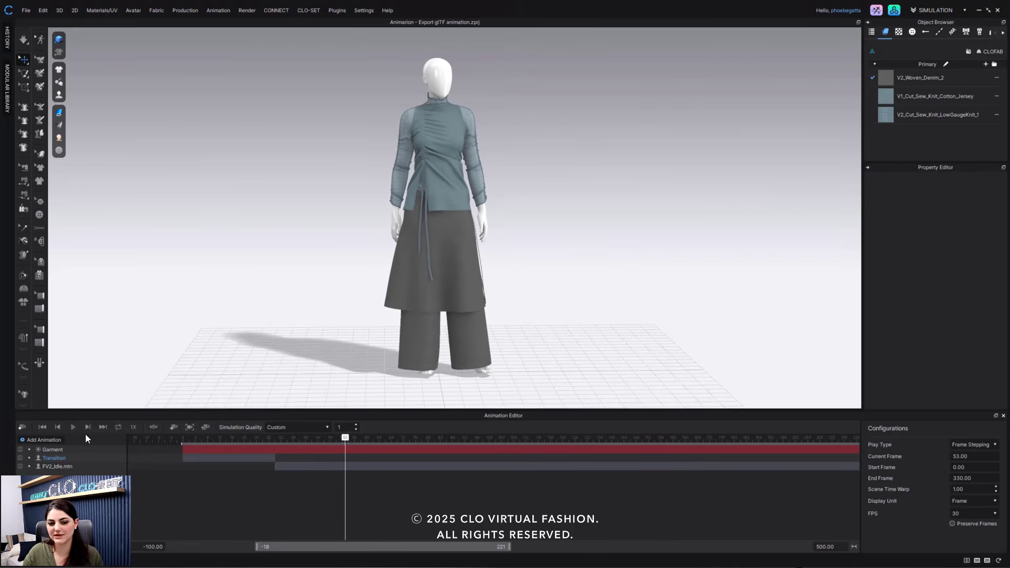
click(645, 450)
click(970, 460)
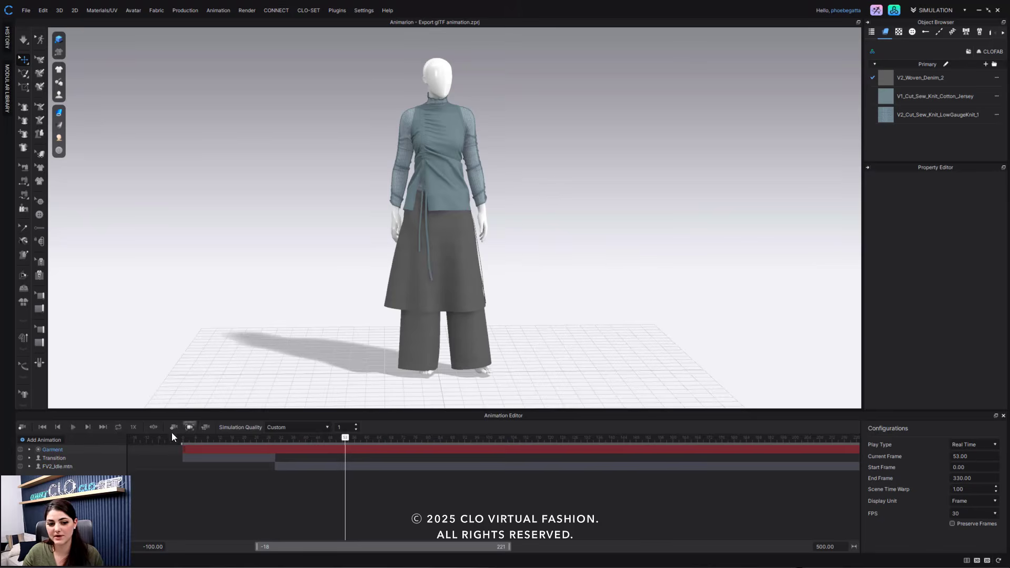
Play the merged animation through in real time and fit the timeline view to the full length of the layers.
click(73, 427)
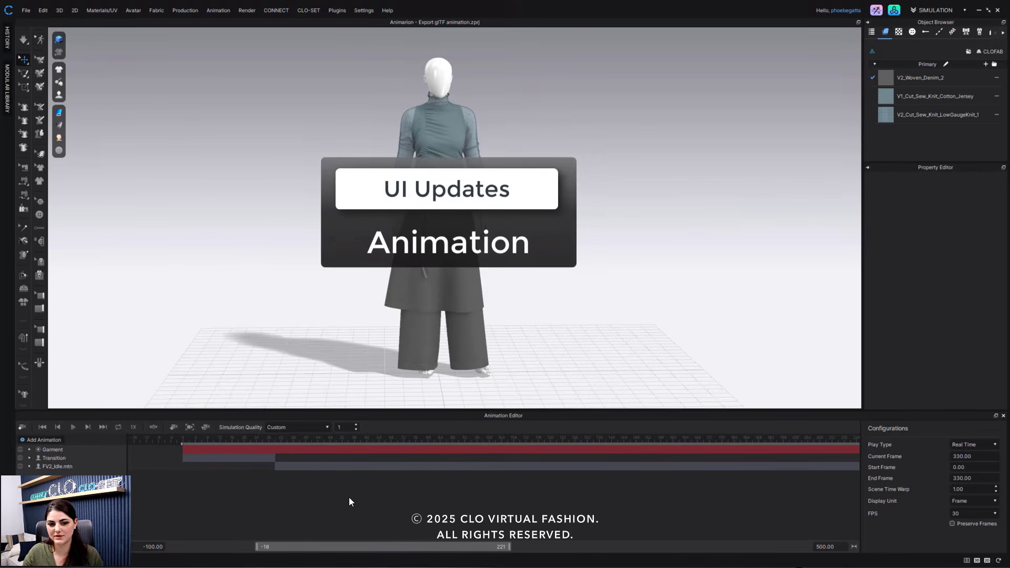
click(284, 439)
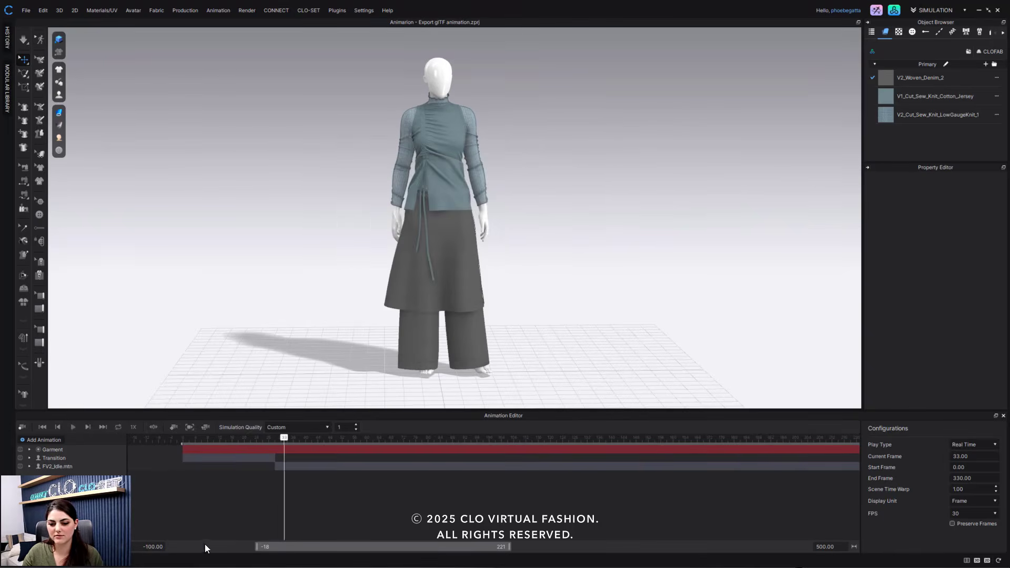
drag(371, 545, 410, 543)
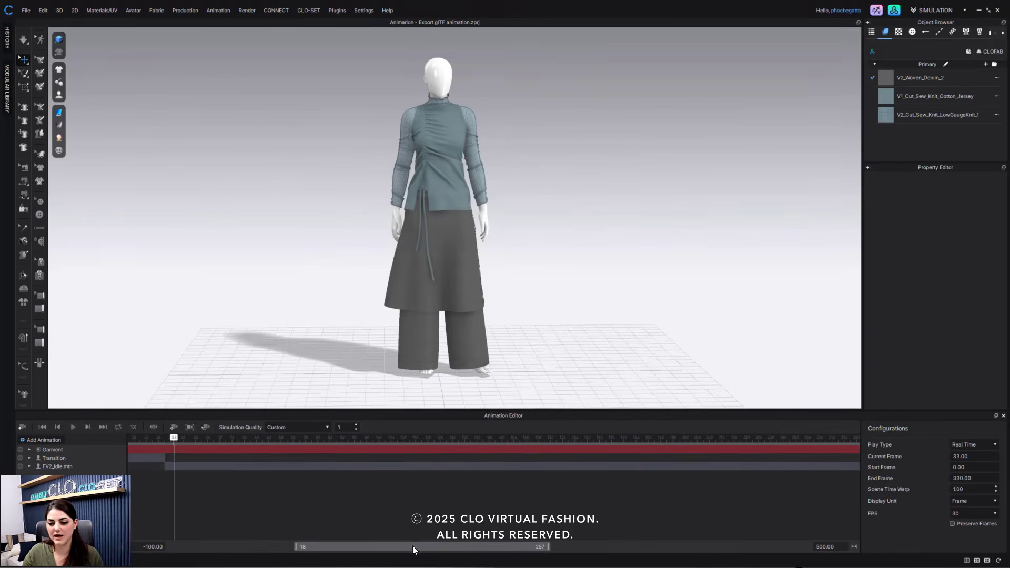
drag(549, 547, 722, 549)
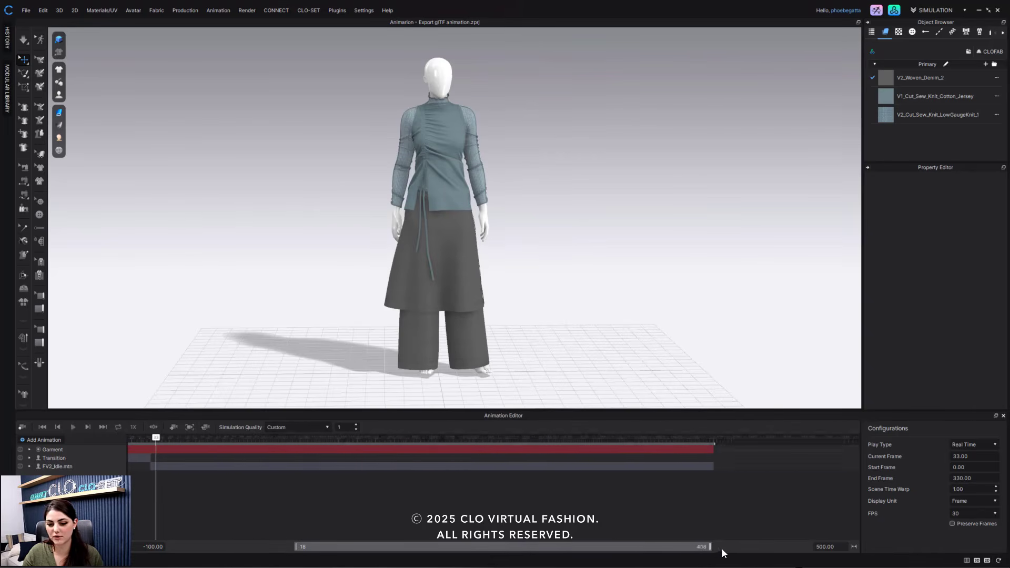
drag(406, 546, 335, 548)
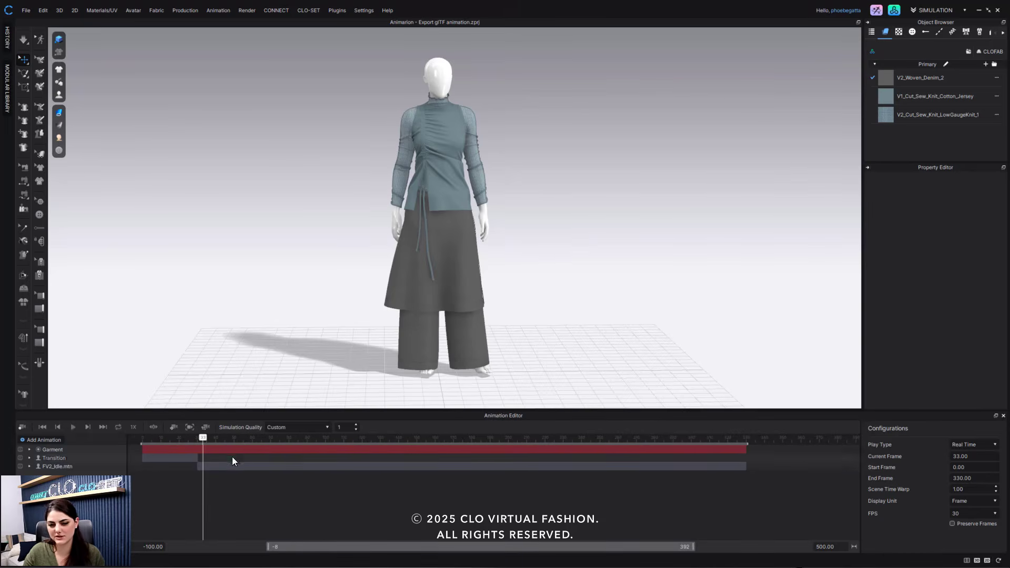
click(350, 446)
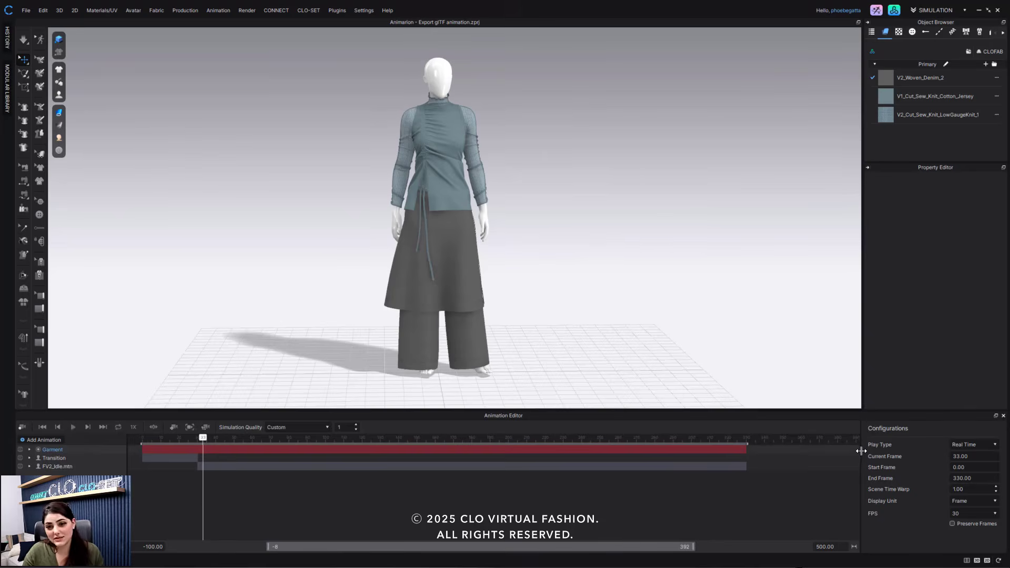
click(100, 459)
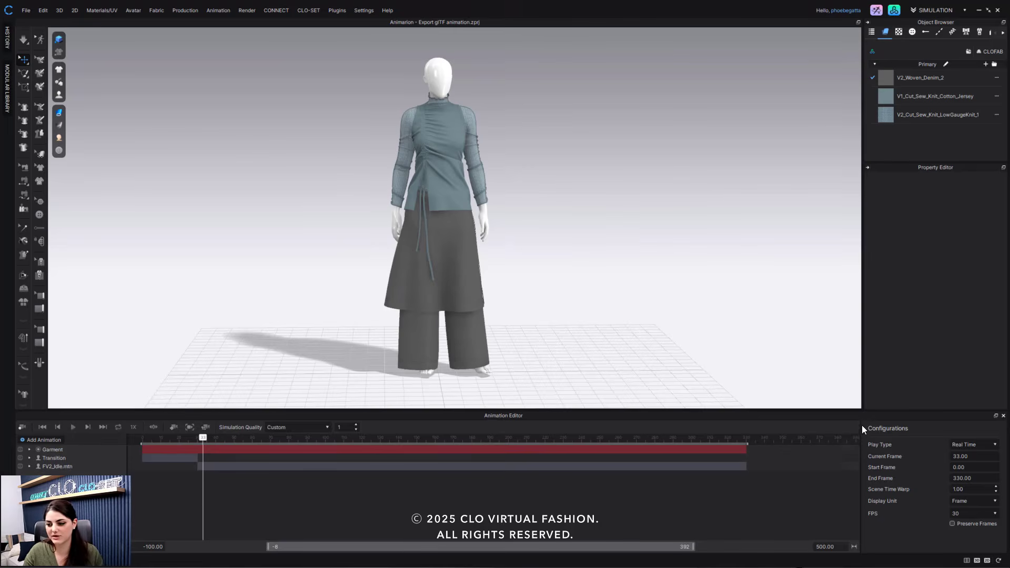
Resize the Configurations pane and layer list to widen the timeline, and extend its visible range to -100 to 500.
drag(862, 480, 951, 480)
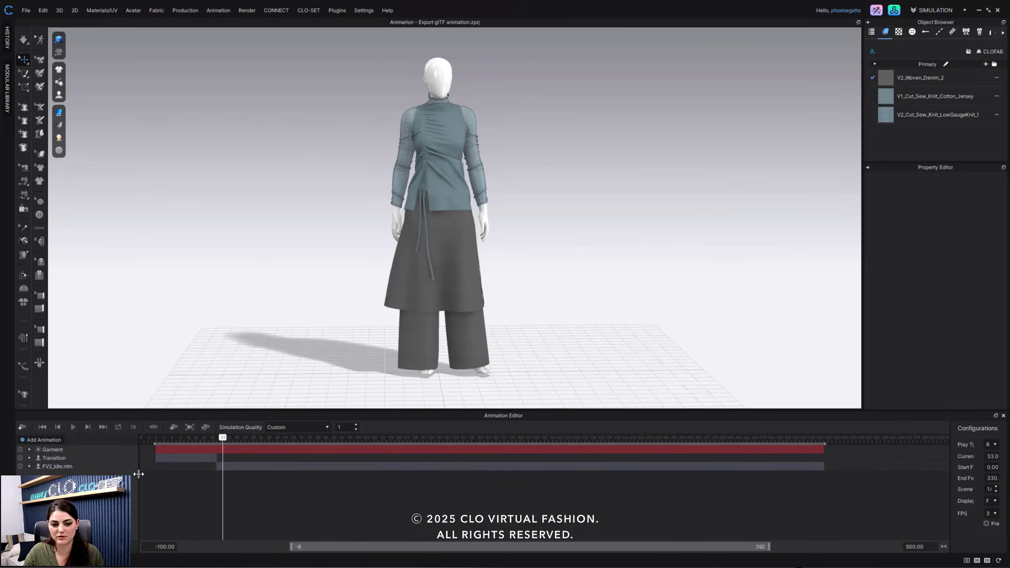
drag(136, 474, 19, 476)
click(53, 458)
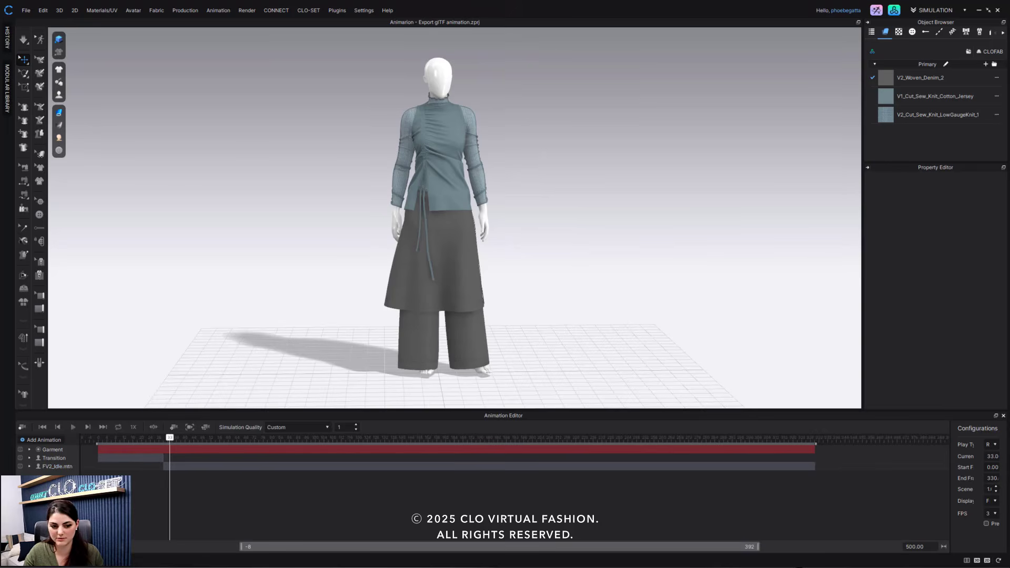
click(949, 437)
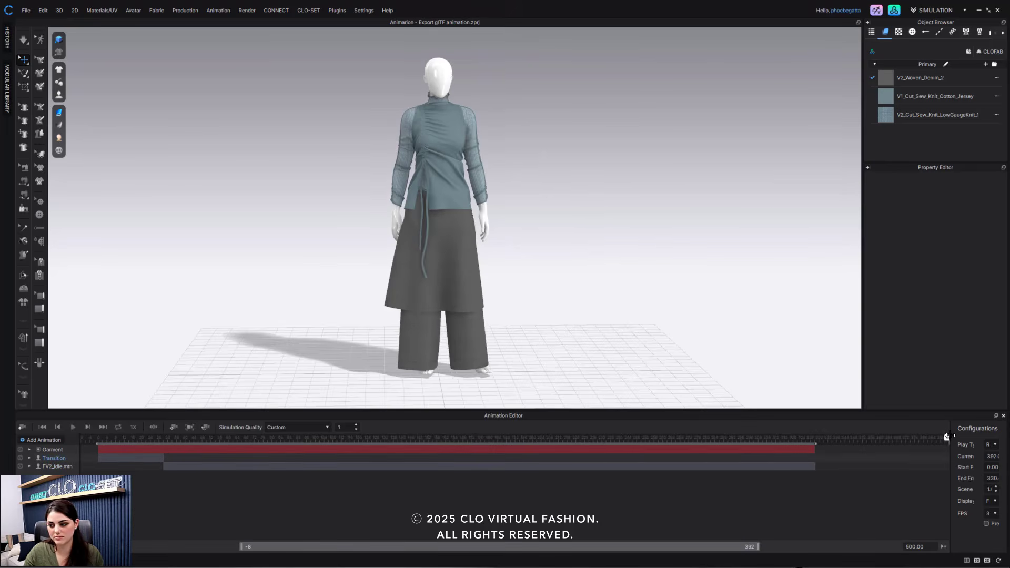
mouse_move(950, 442)
mouse_down()
mouse_move(701, 446)
mouse_move(951, 448)
mouse_up()
scroll(480, 442, down, 2)
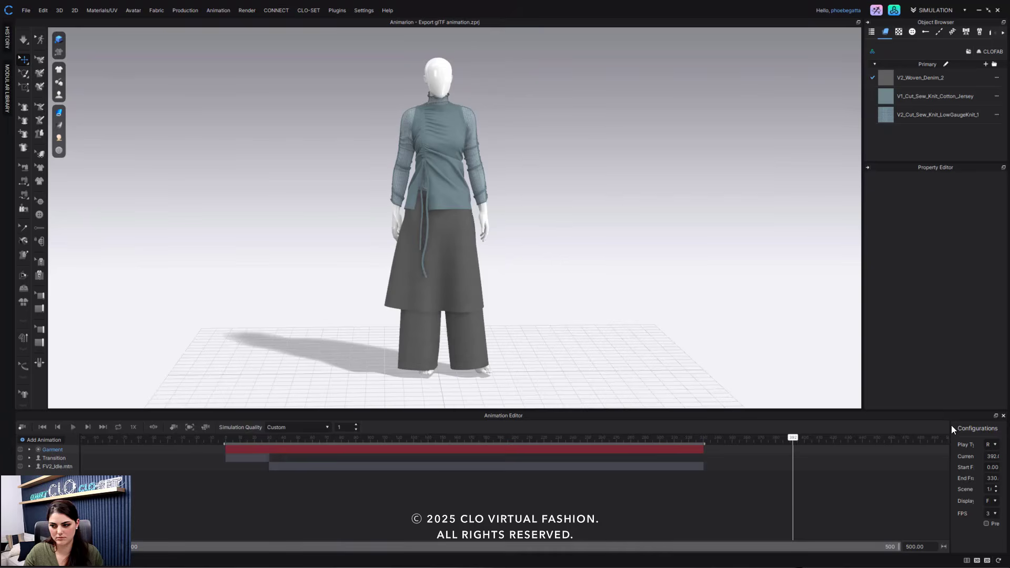
drag(951, 429, 930, 457)
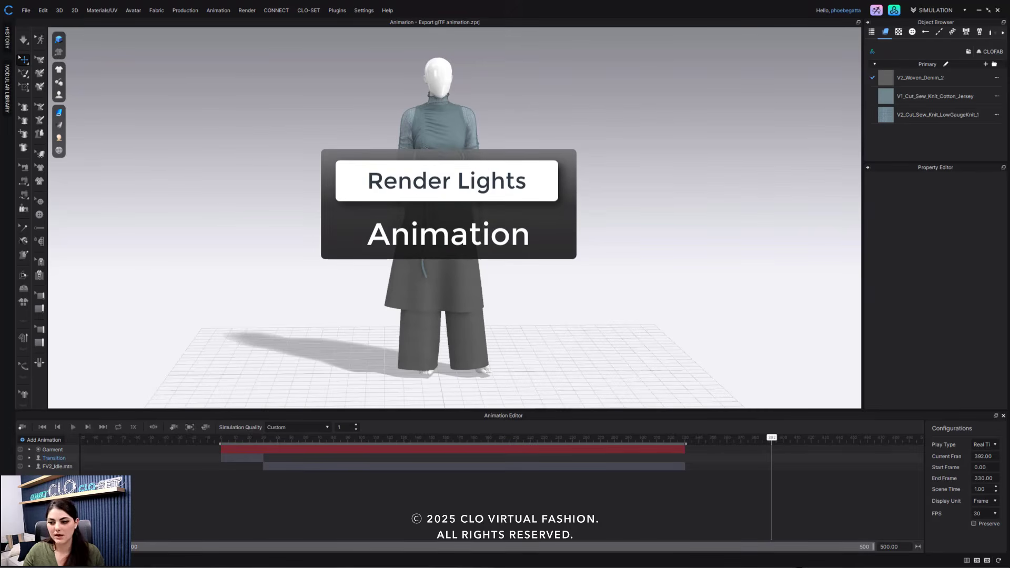
Add a Dome Light animation layer from the light options and expand its Activate, Intensity and Angle properties.
click(194, 463)
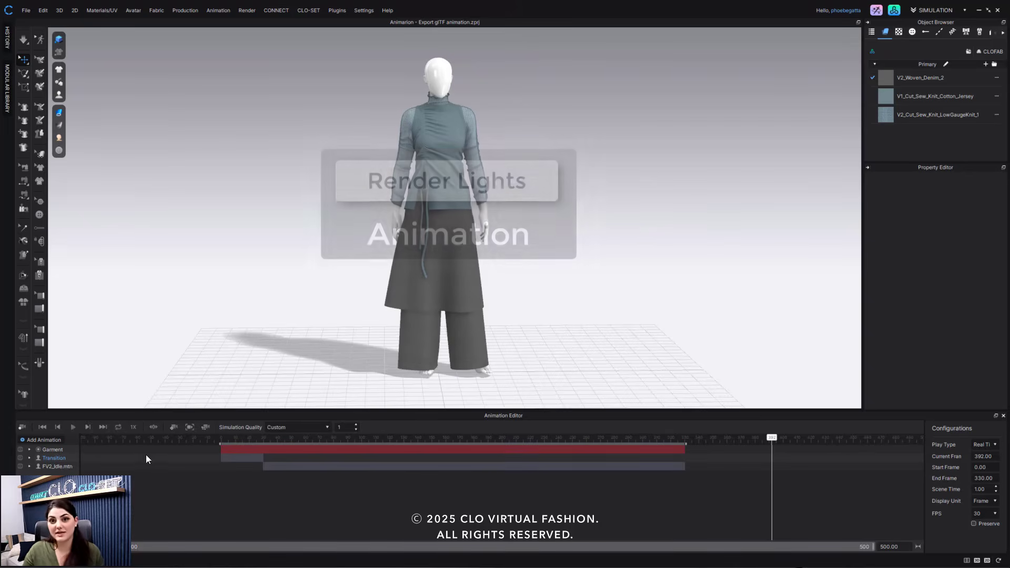
click(52, 441)
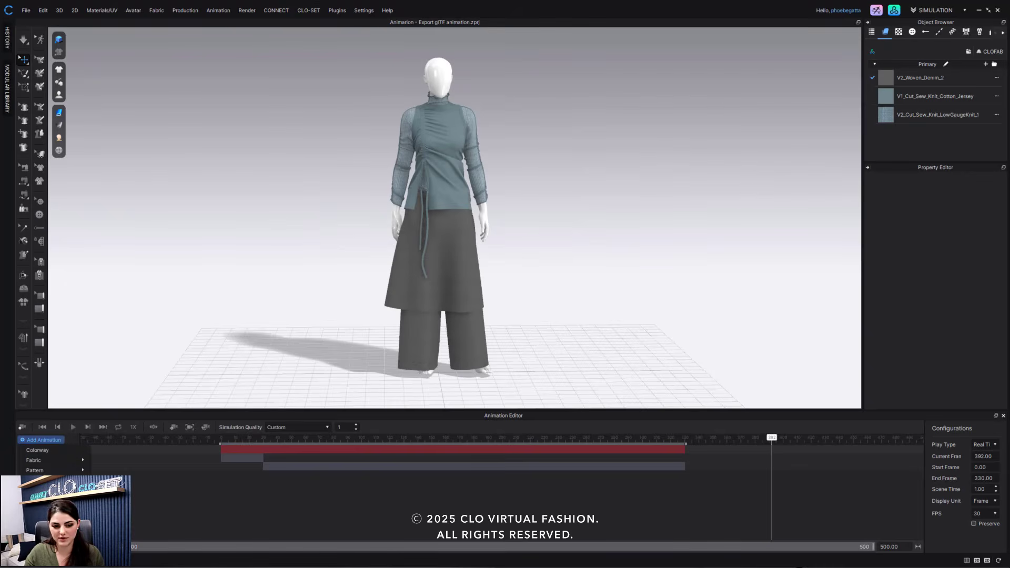
mouse_move(56, 510)
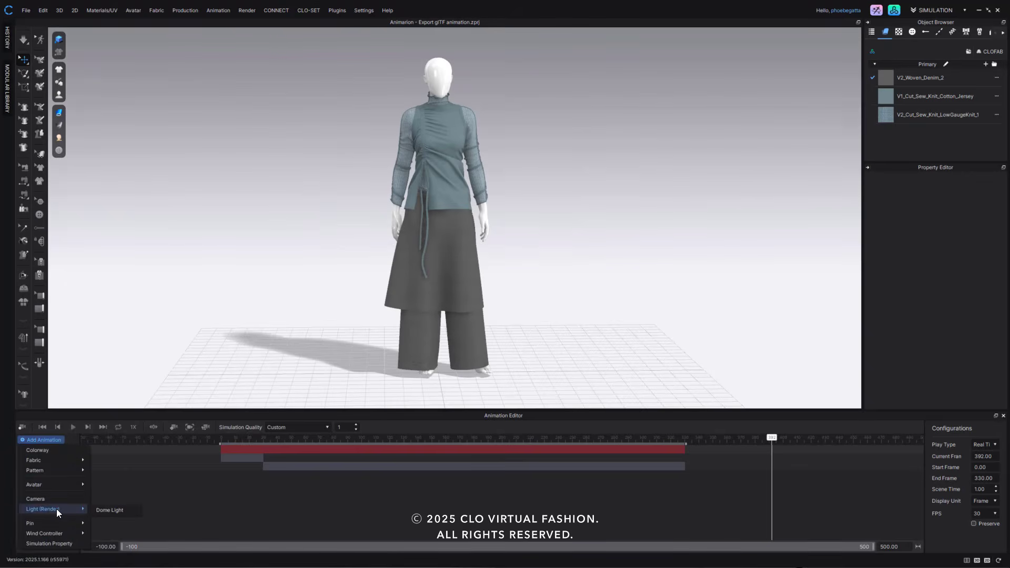
click(122, 513)
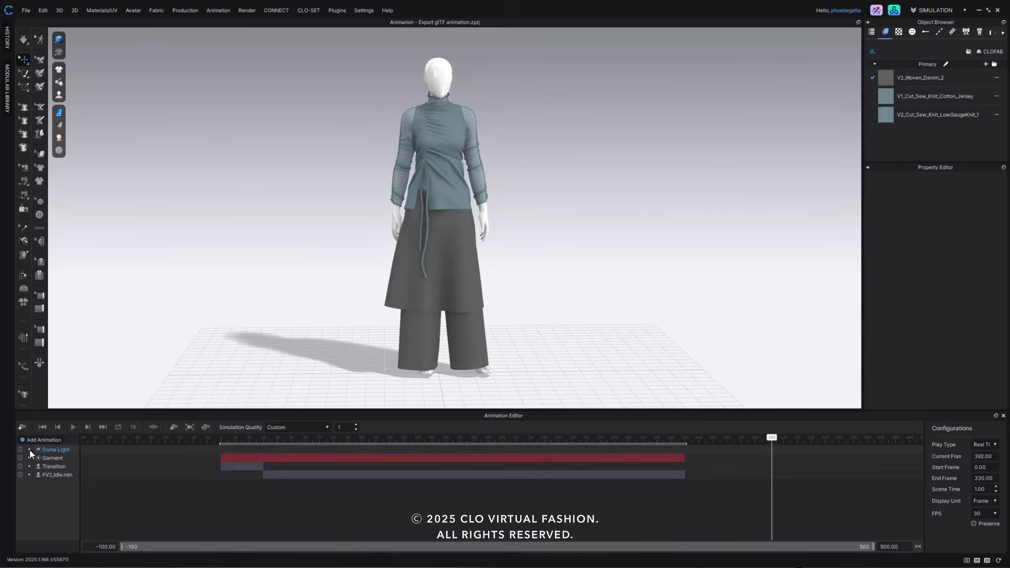
click(30, 450)
click(29, 449)
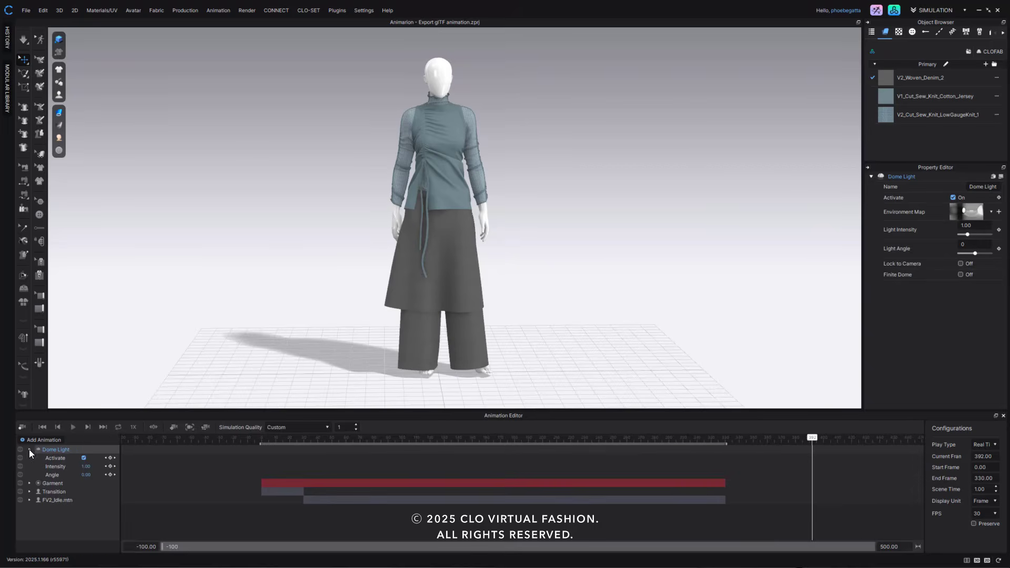
Add starting keyframes for the Dome Light's Activate, Intensity and Angle properties at frame 29.
click(310, 439)
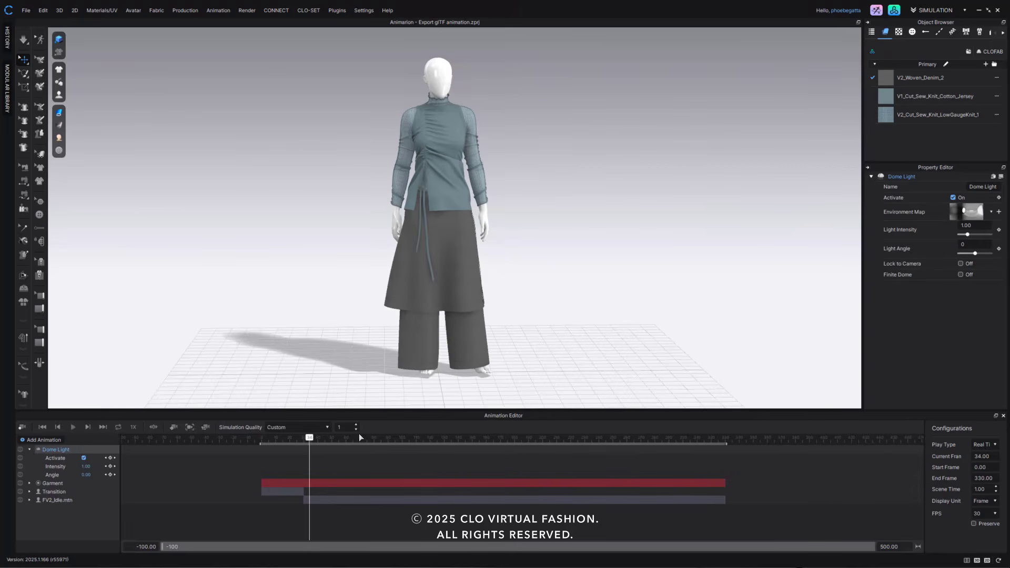
click(359, 436)
click(293, 443)
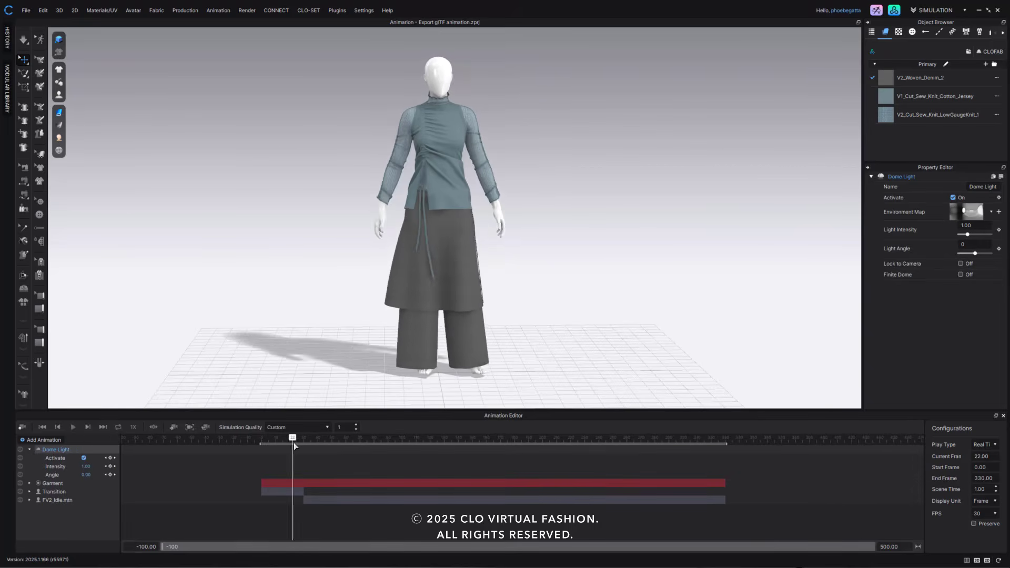
click(298, 441)
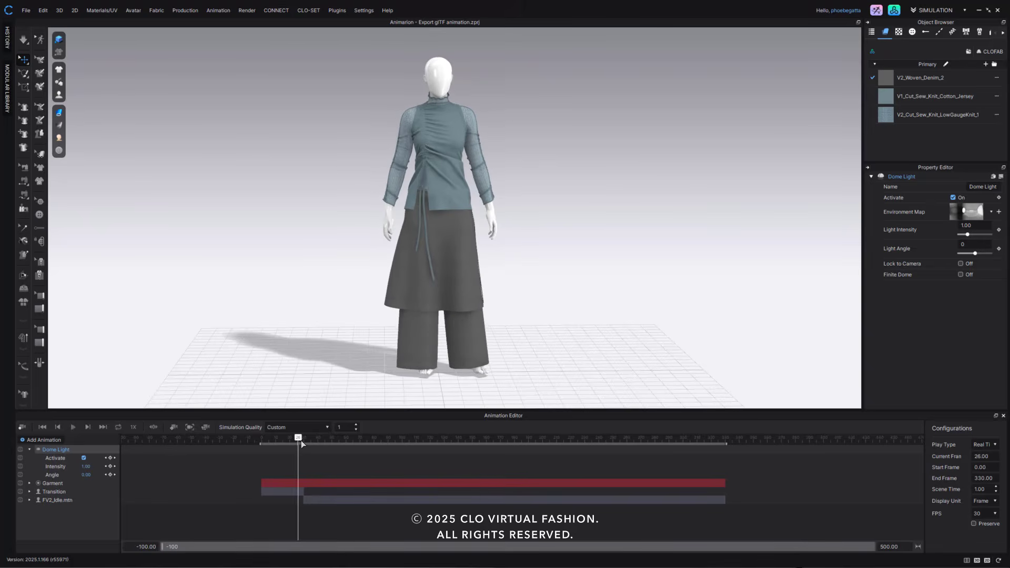
click(302, 442)
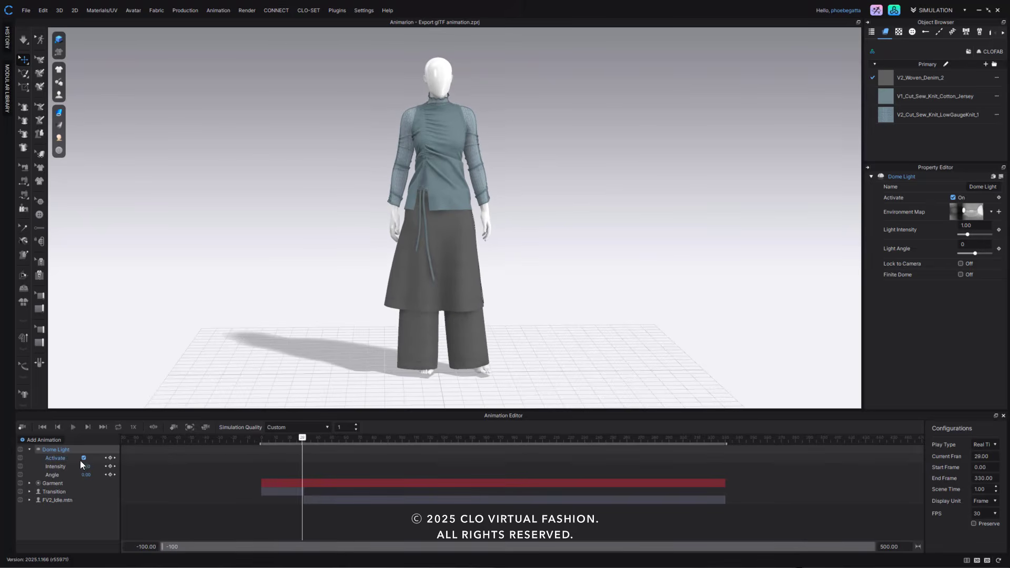
click(110, 467)
click(110, 475)
Turn on automatic keyframing and keyframe the Dome Light as deactivated at frame 89.
click(388, 437)
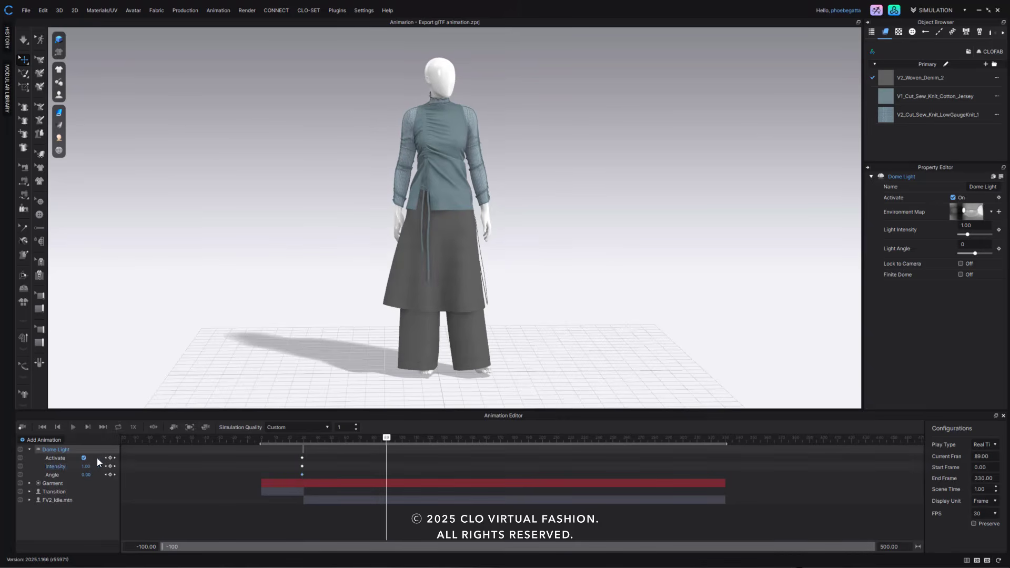
click(155, 428)
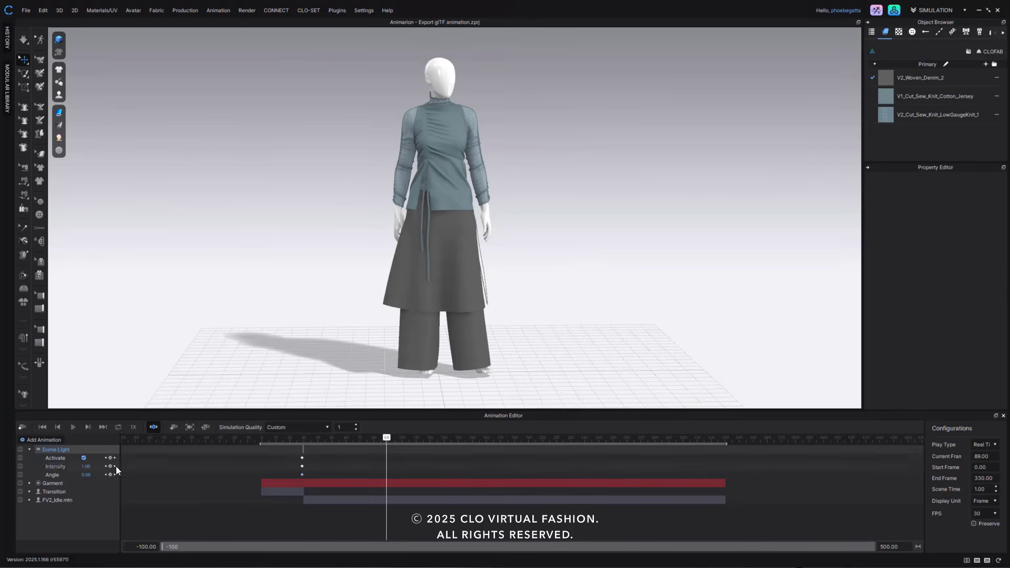
click(84, 458)
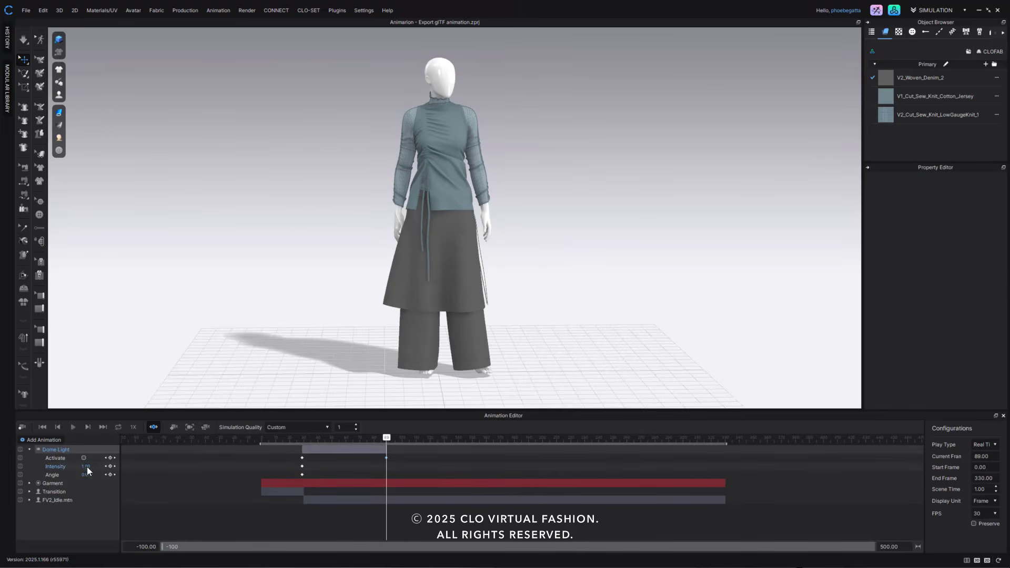
click(88, 467)
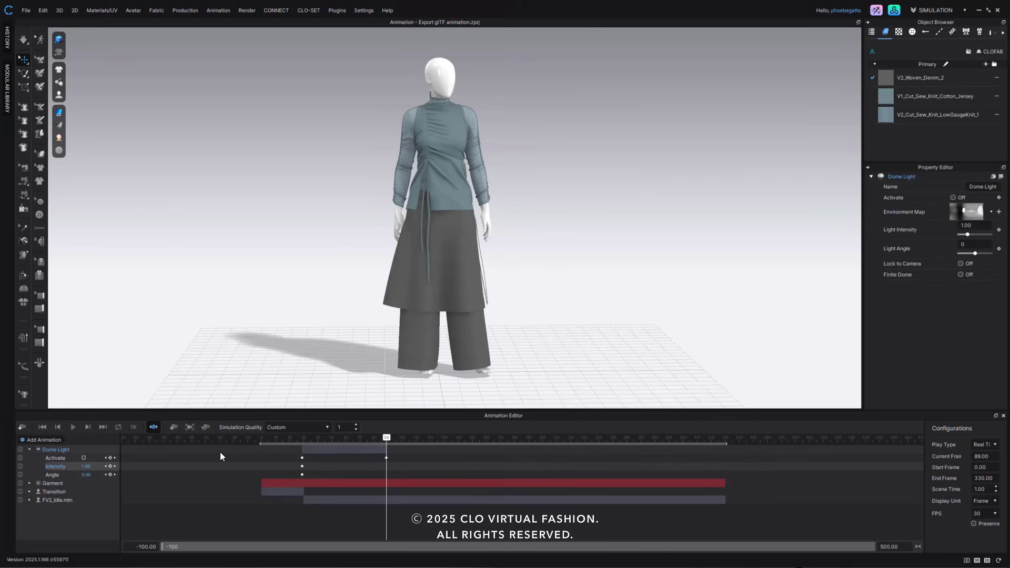
Keyframe the Dome Light as active with an intensity of 3 at frame 155.
drag(426, 440, 479, 440)
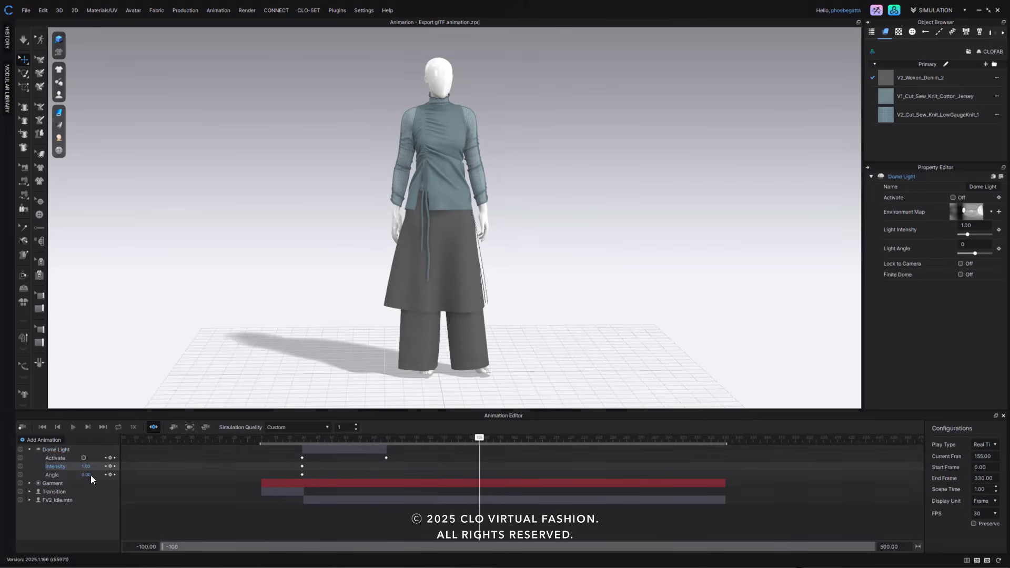
click(83, 458)
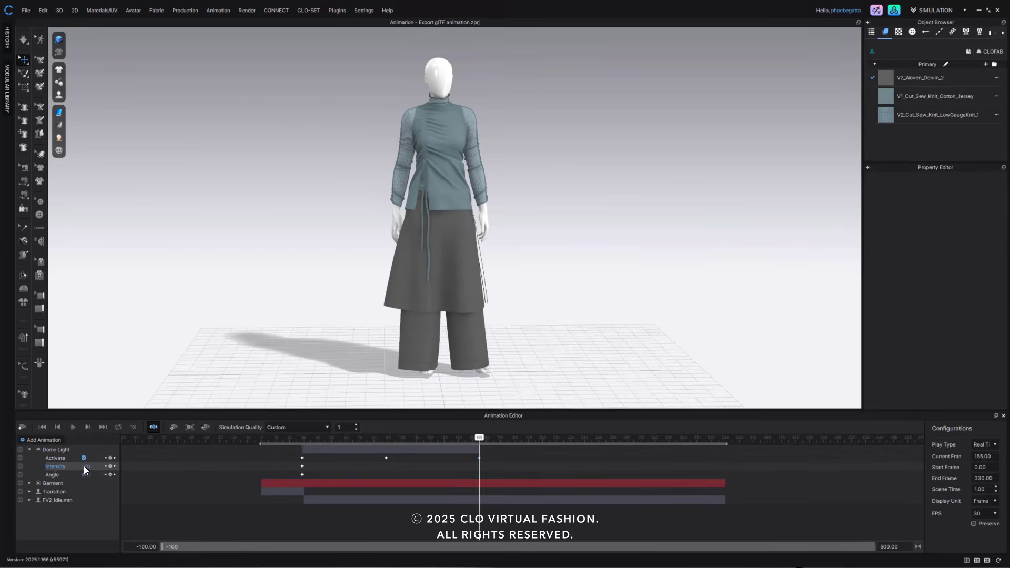
click(88, 466)
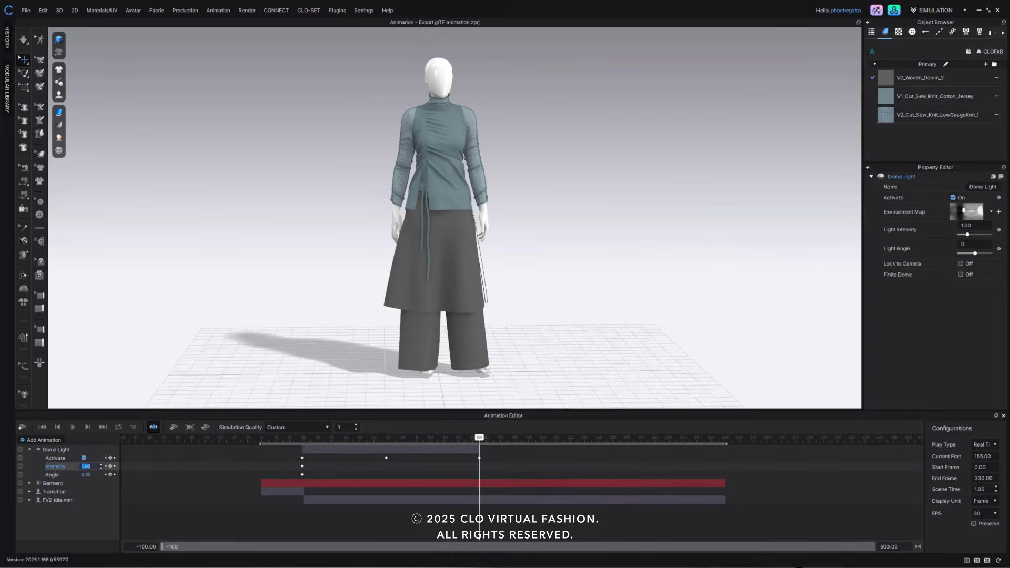
text(3)
Keyframe the Dome Light's angle at 25 at frame 223.
drag(483, 438, 574, 437)
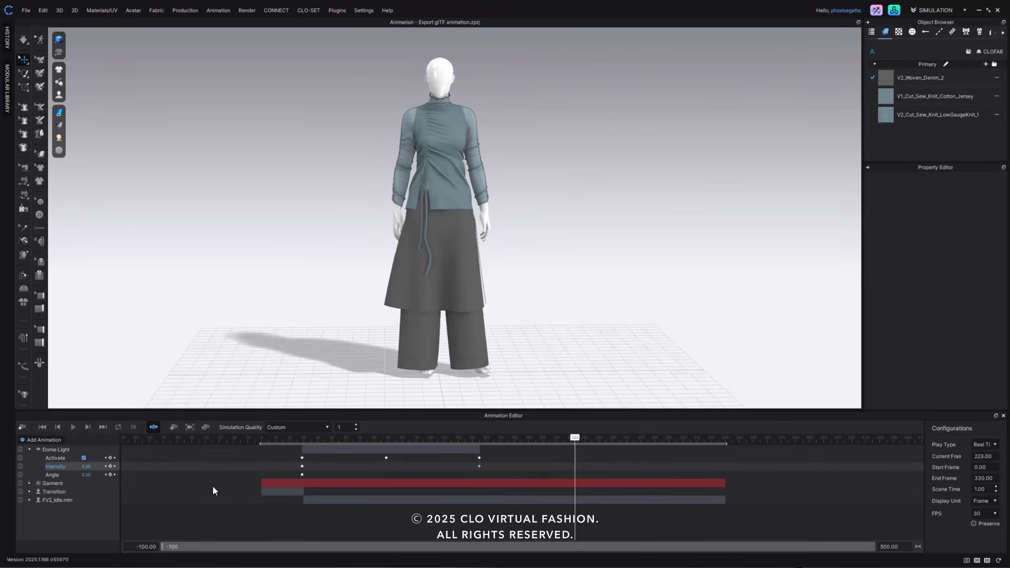
click(87, 475)
double_click(87, 475)
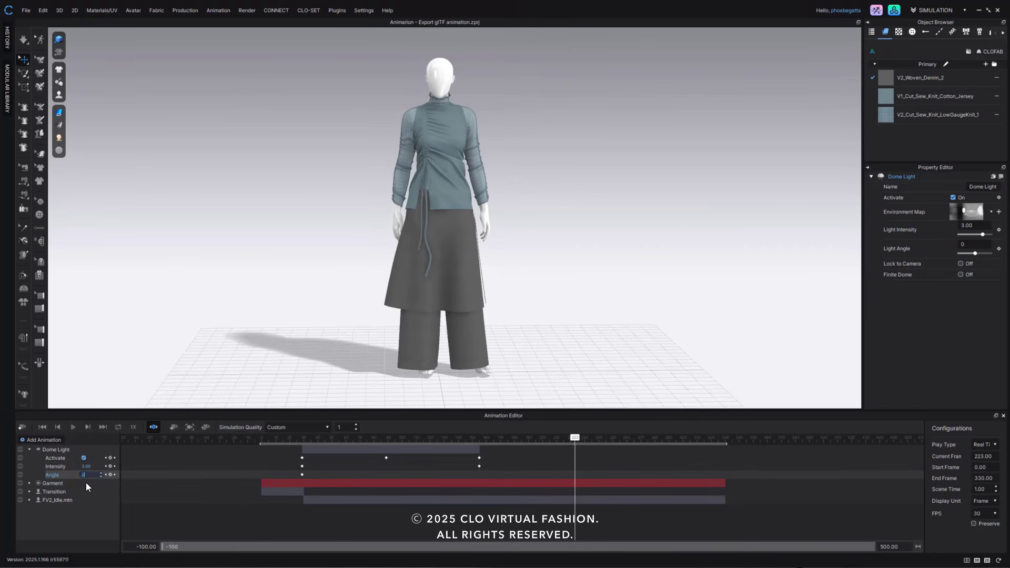
text(25)
key(Return)
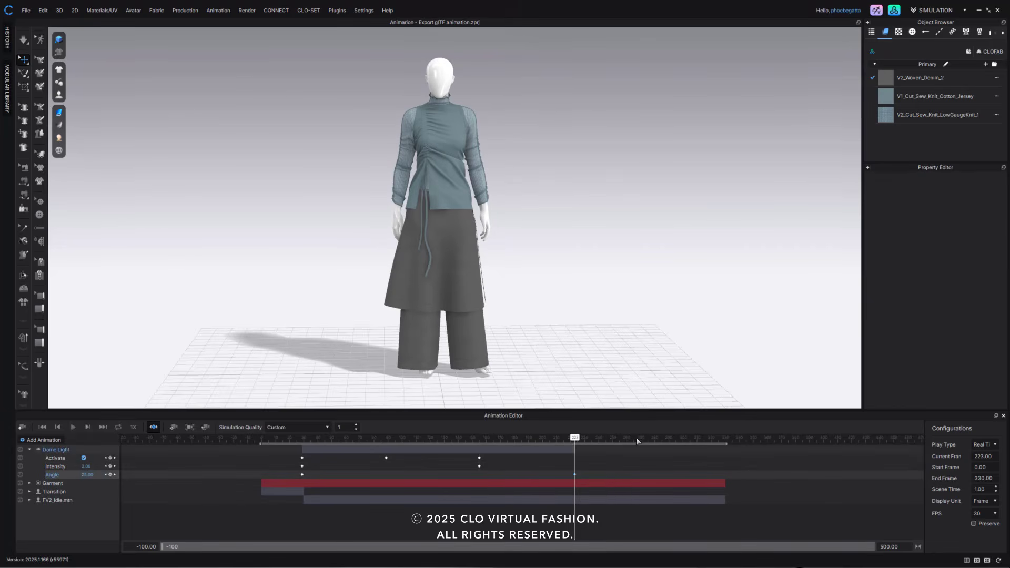
Keyframe the Dome Light's intensity at 1 and its angle at 0 at frame 276.
drag(610, 443, 650, 440)
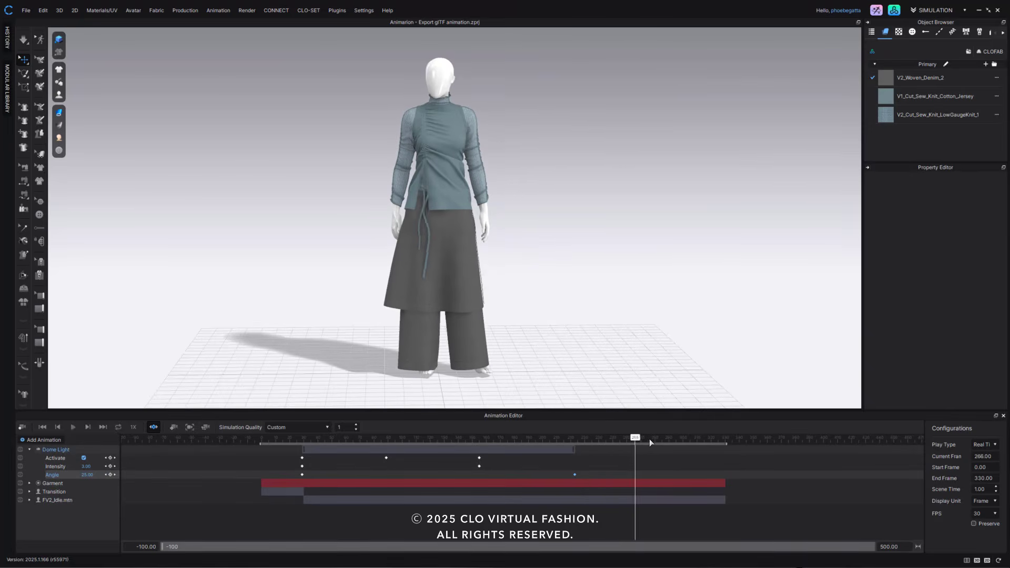
double_click(87, 466)
triple_click(89, 466)
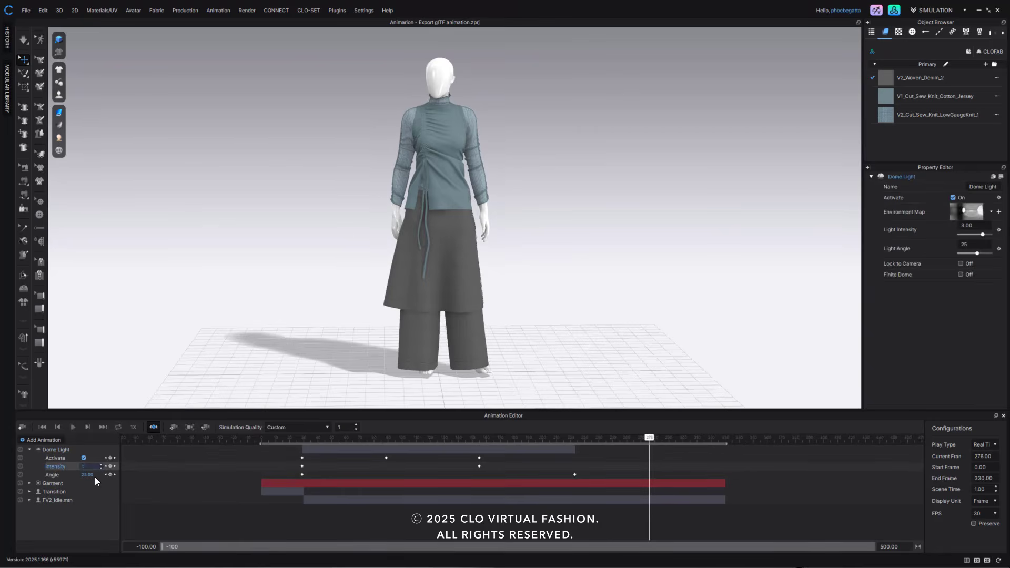
triple_click(83, 476)
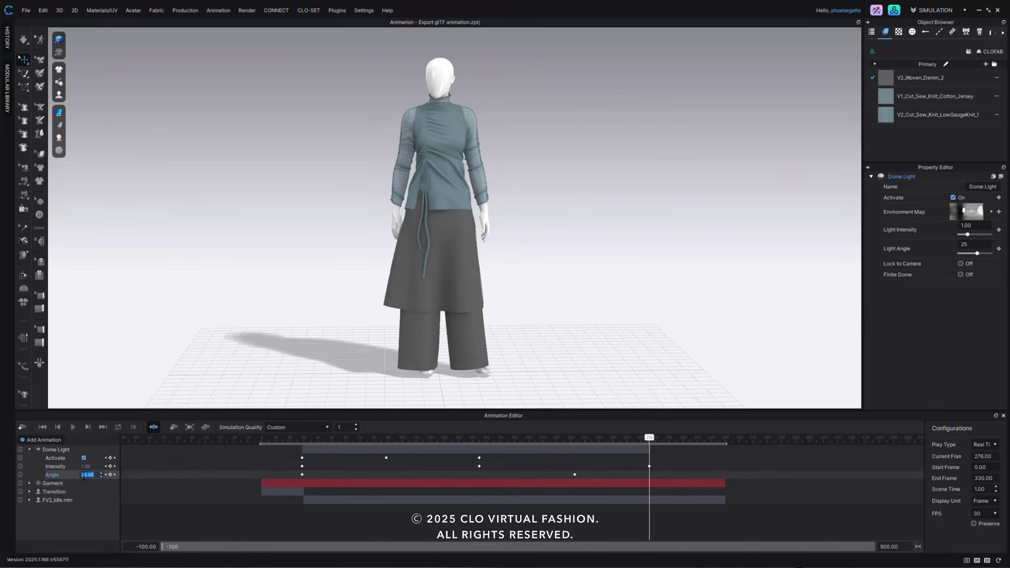
text(00)
key(Return)
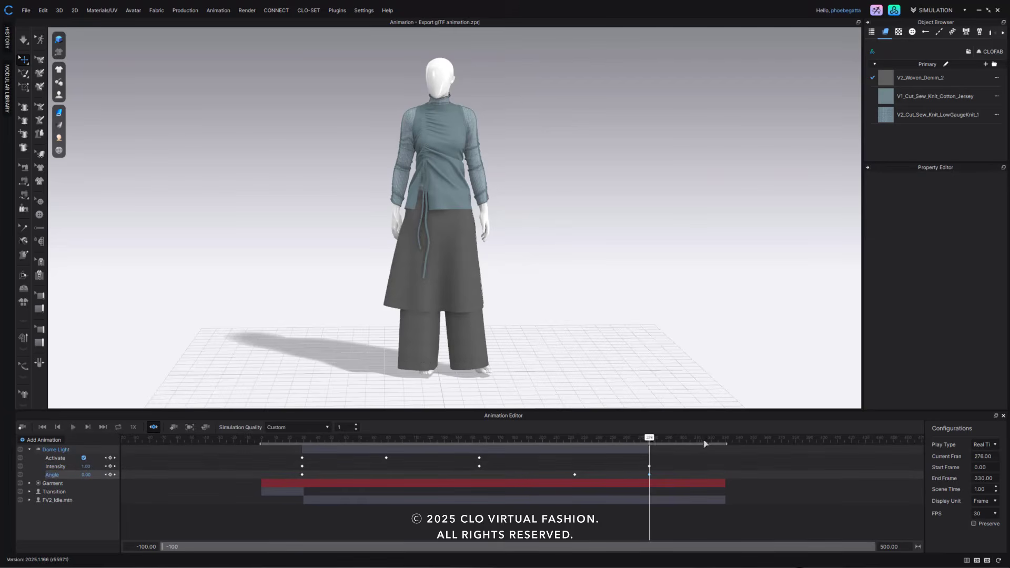
Scrub through the timeline to preview the garment motion and the Dome Light's keyframed activation, intensity and angle.
click(722, 442)
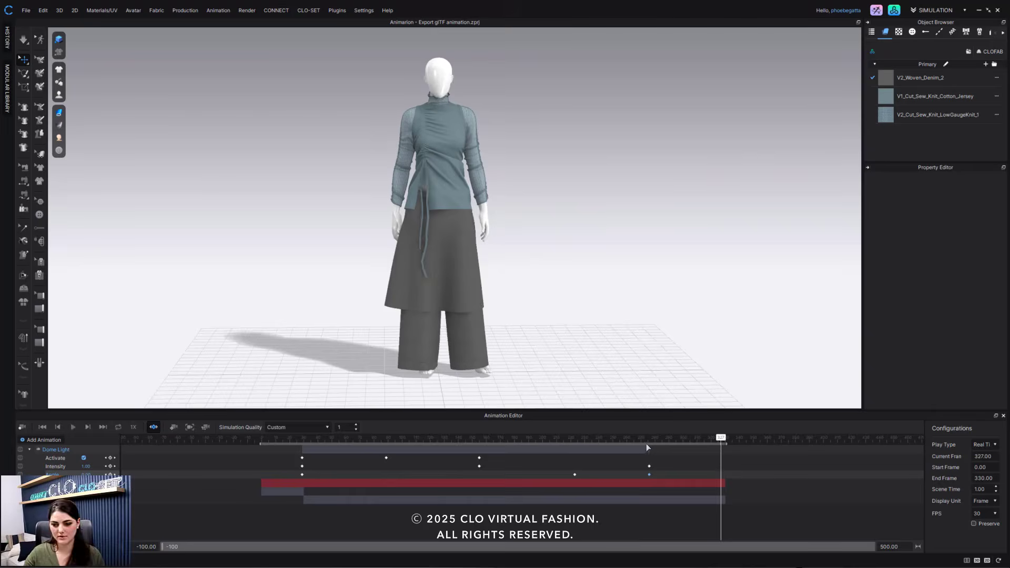
drag(646, 444, 288, 456)
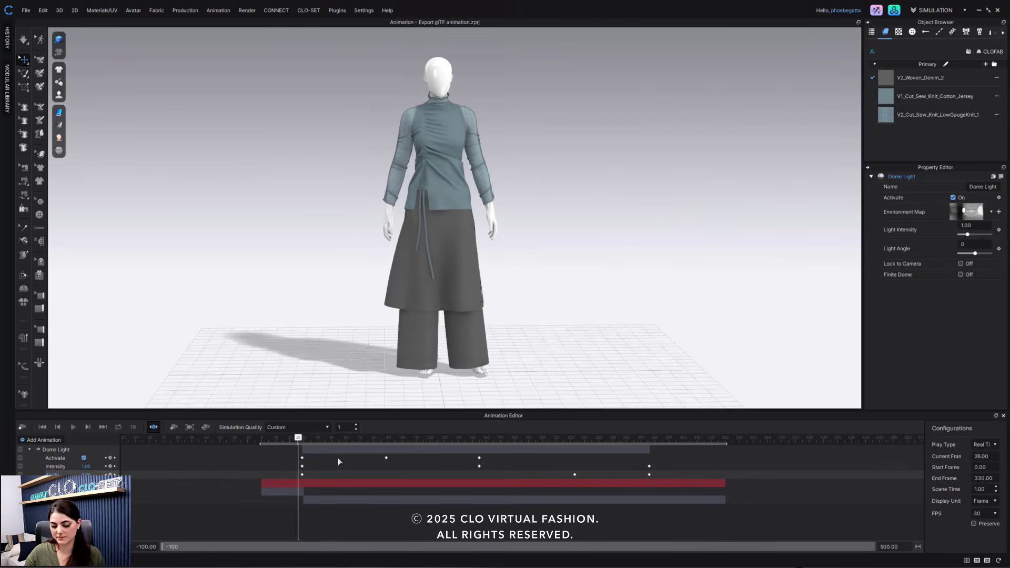
click(357, 459)
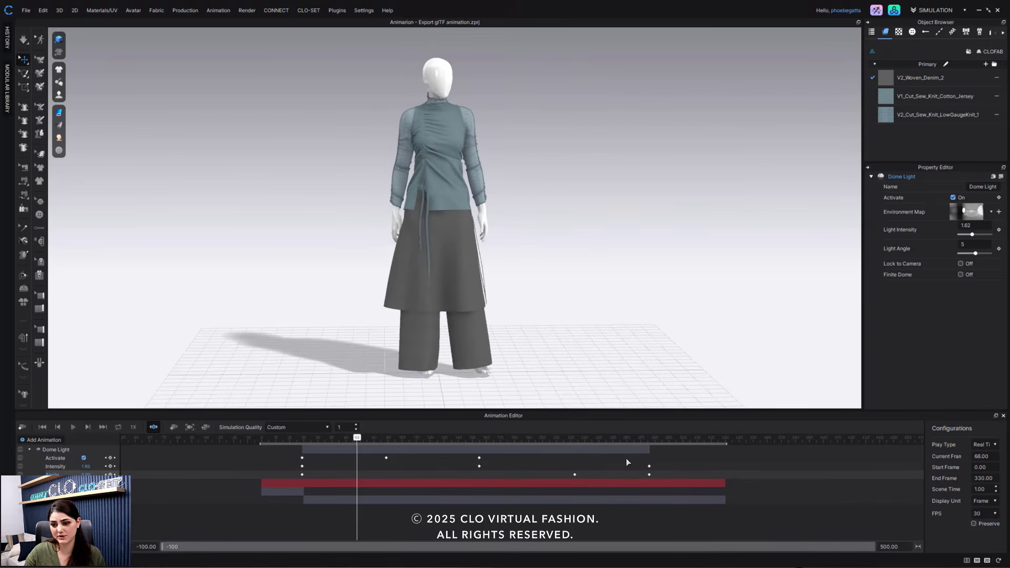
drag(626, 459, 629, 458)
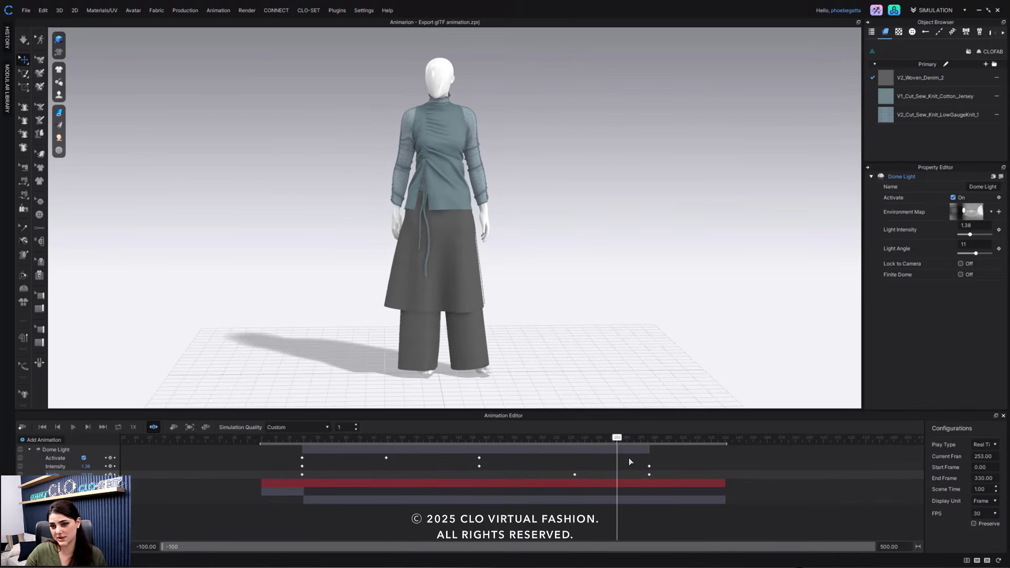
click(687, 456)
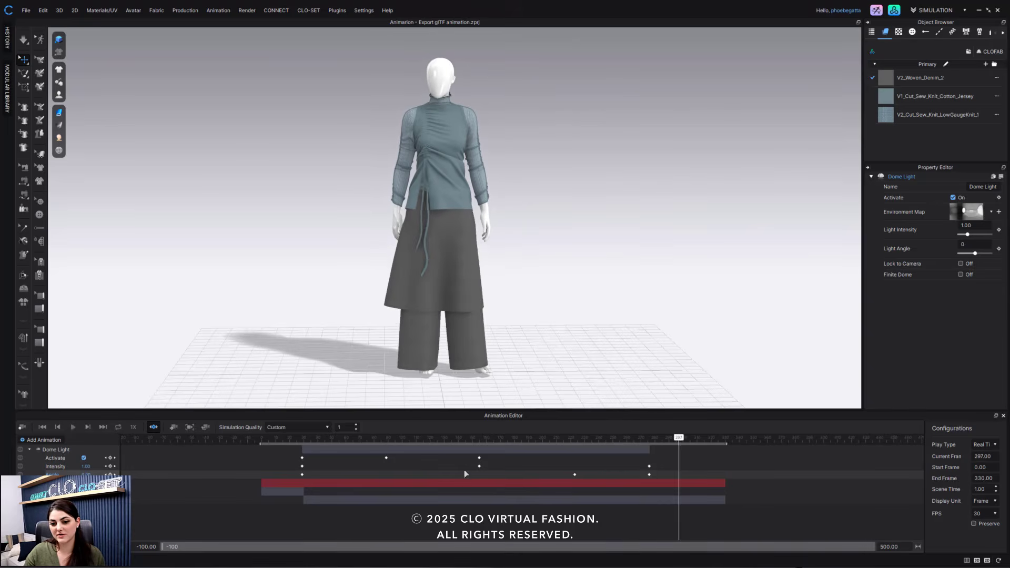
drag(464, 471, 419, 467)
drag(330, 464, 302, 463)
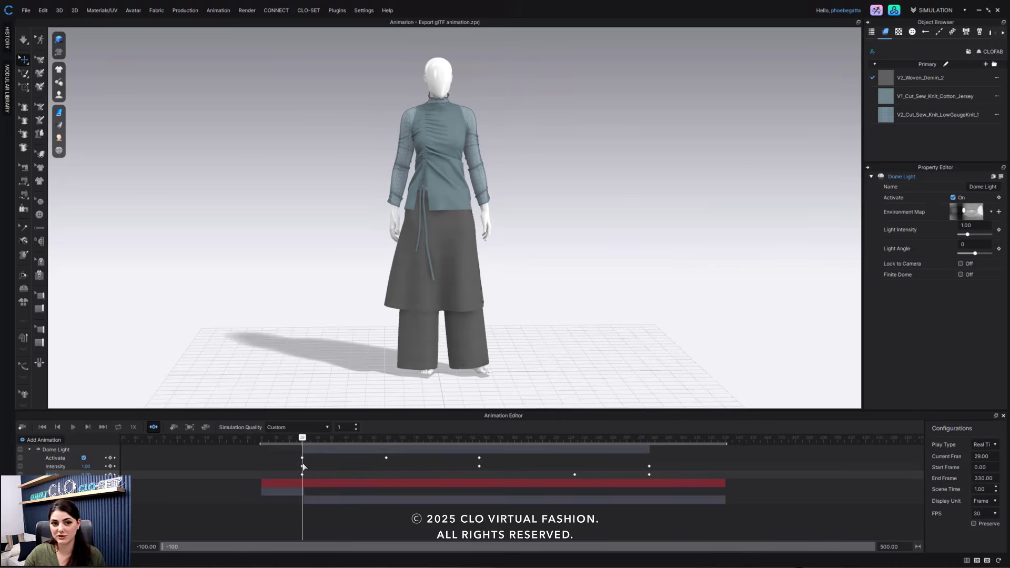
Start a glTF 2.0 (GLTF) export of the project, saving it as sdfsdf in the CLO Assets folder.
click(26, 11)
mouse_move(67, 106)
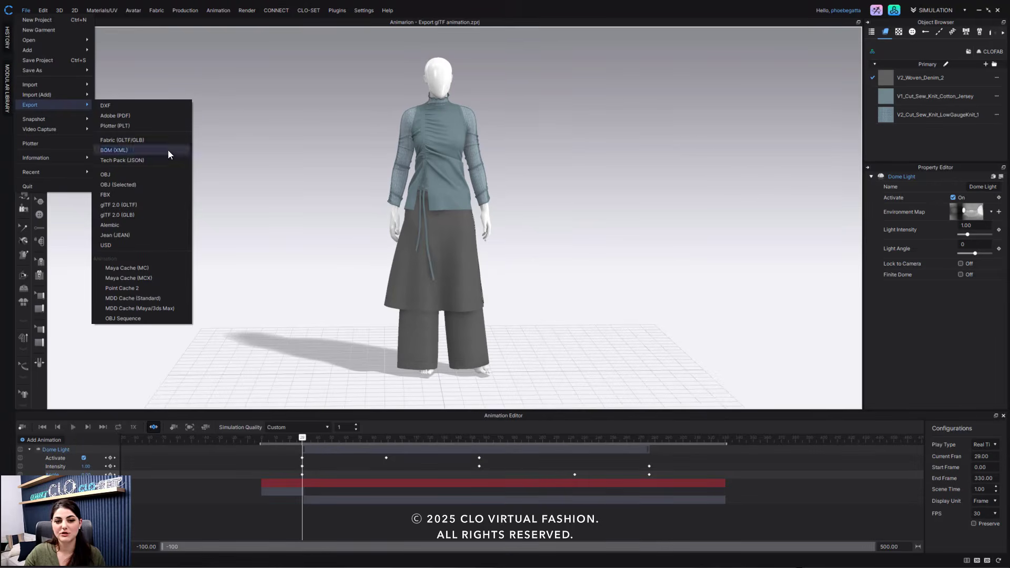
click(159, 207)
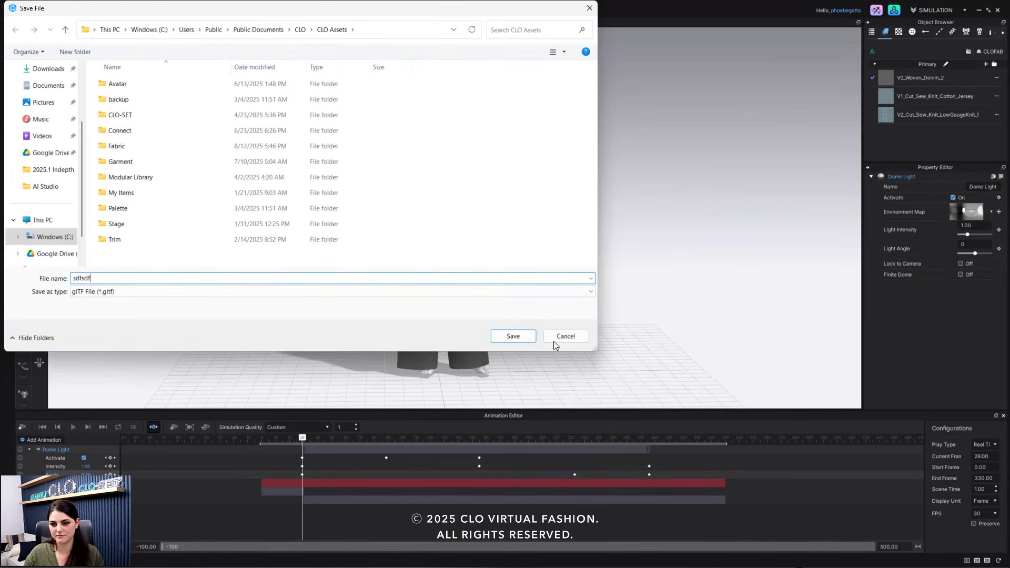
click(527, 339)
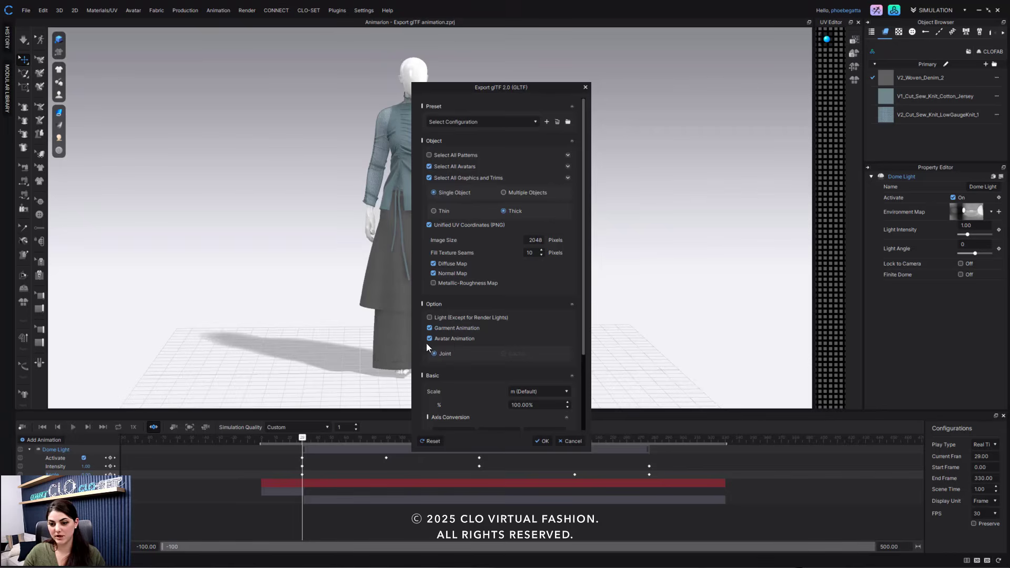
Exclude lights from the glTF export and review the scale, axis conversion and file options.
scroll(462, 354, down, 1)
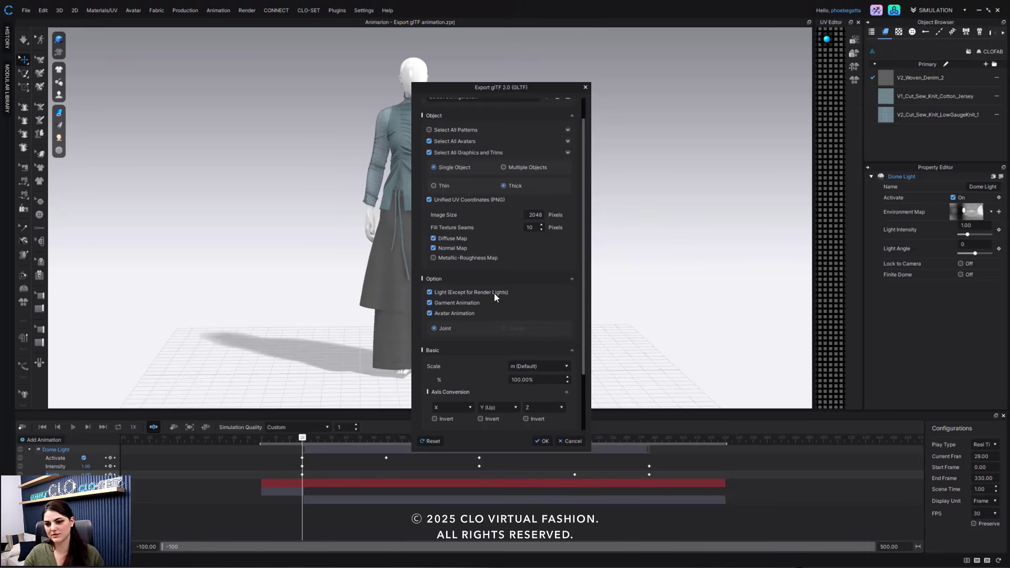
click(430, 293)
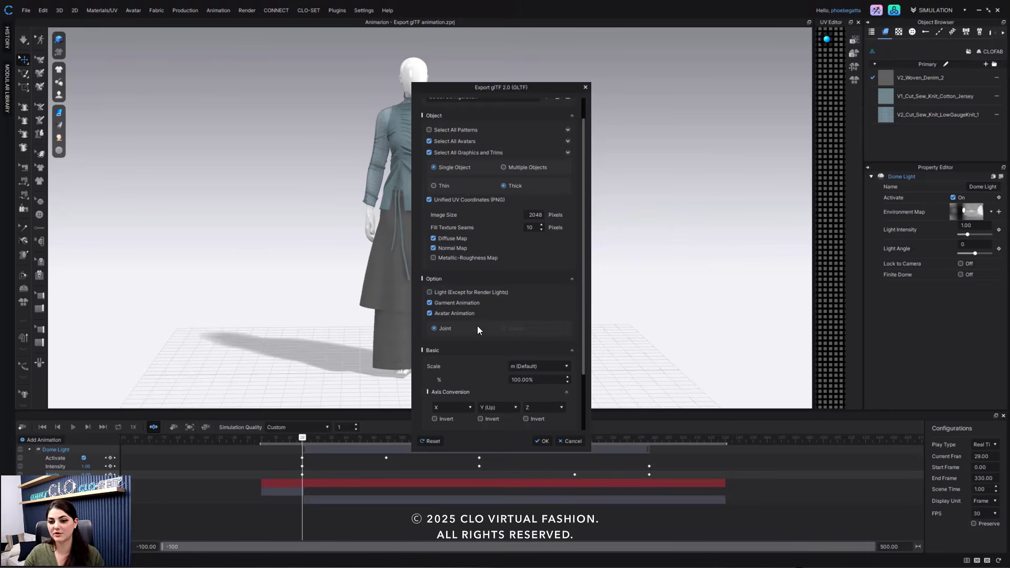
scroll(488, 320, down, 3)
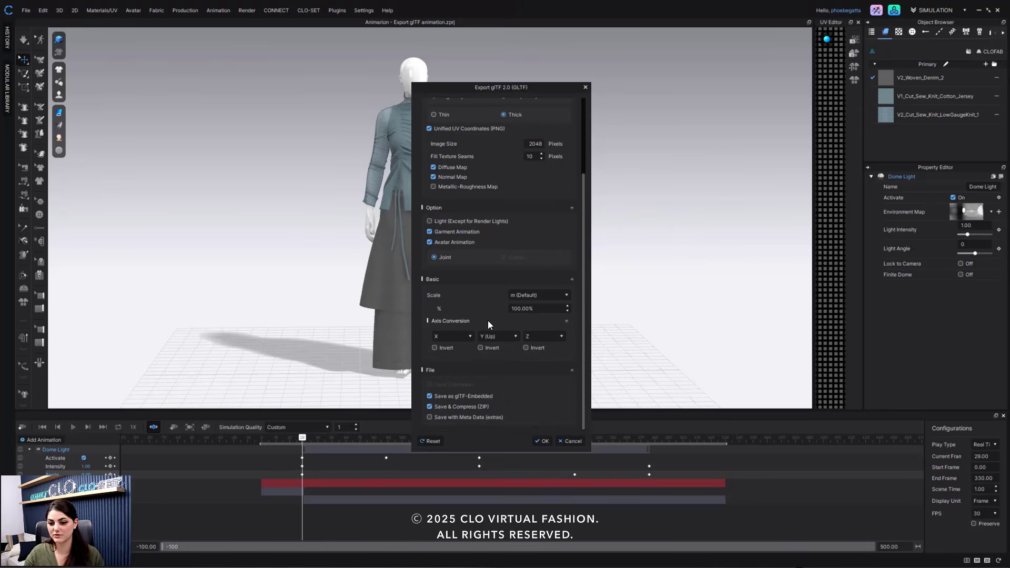